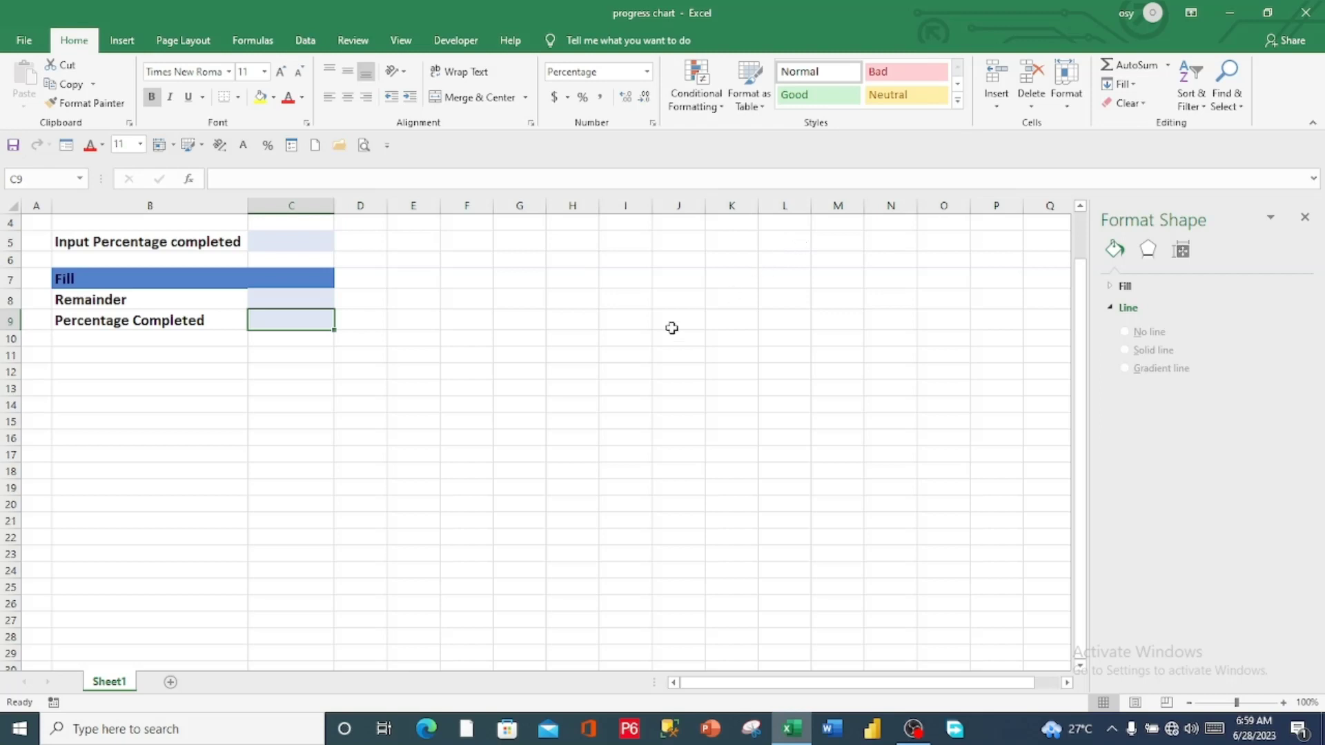
Enter 45% in cell C5 as the input percentage completed
left_click(308, 241)
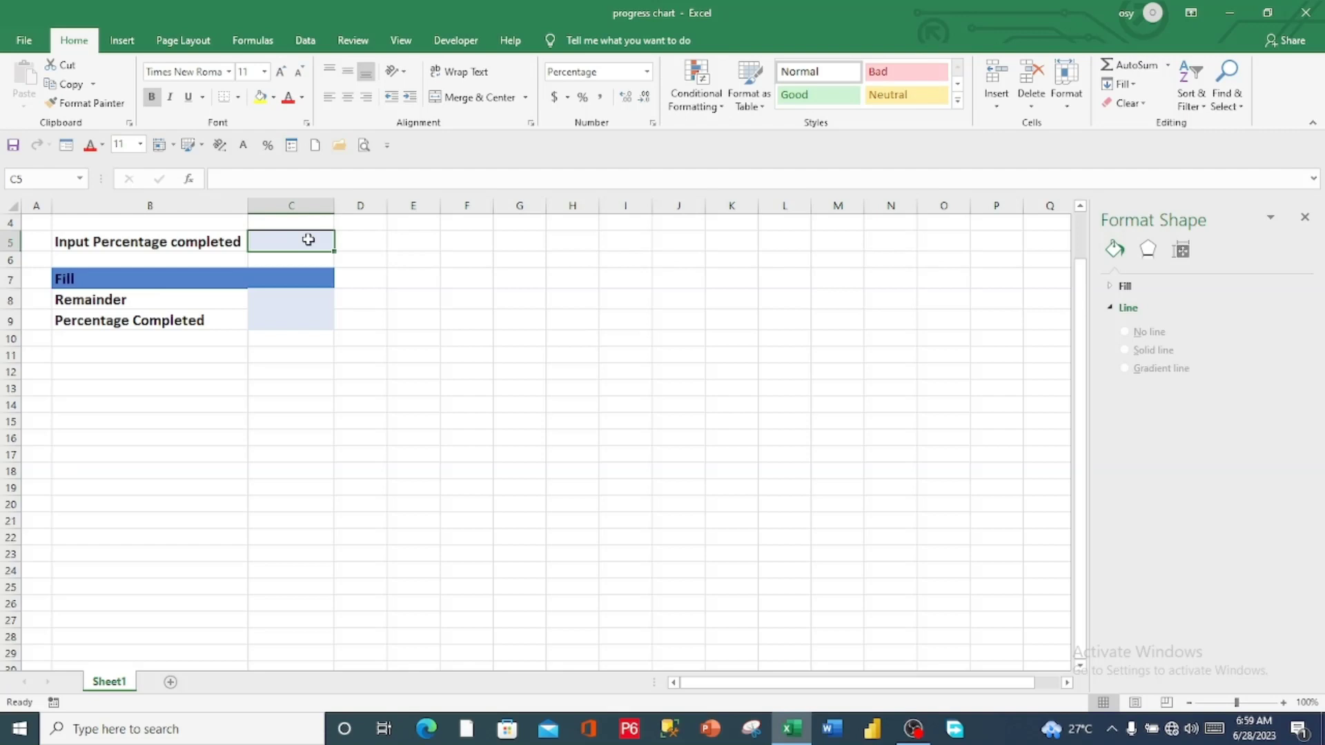
double_click(309, 241)
type("45")
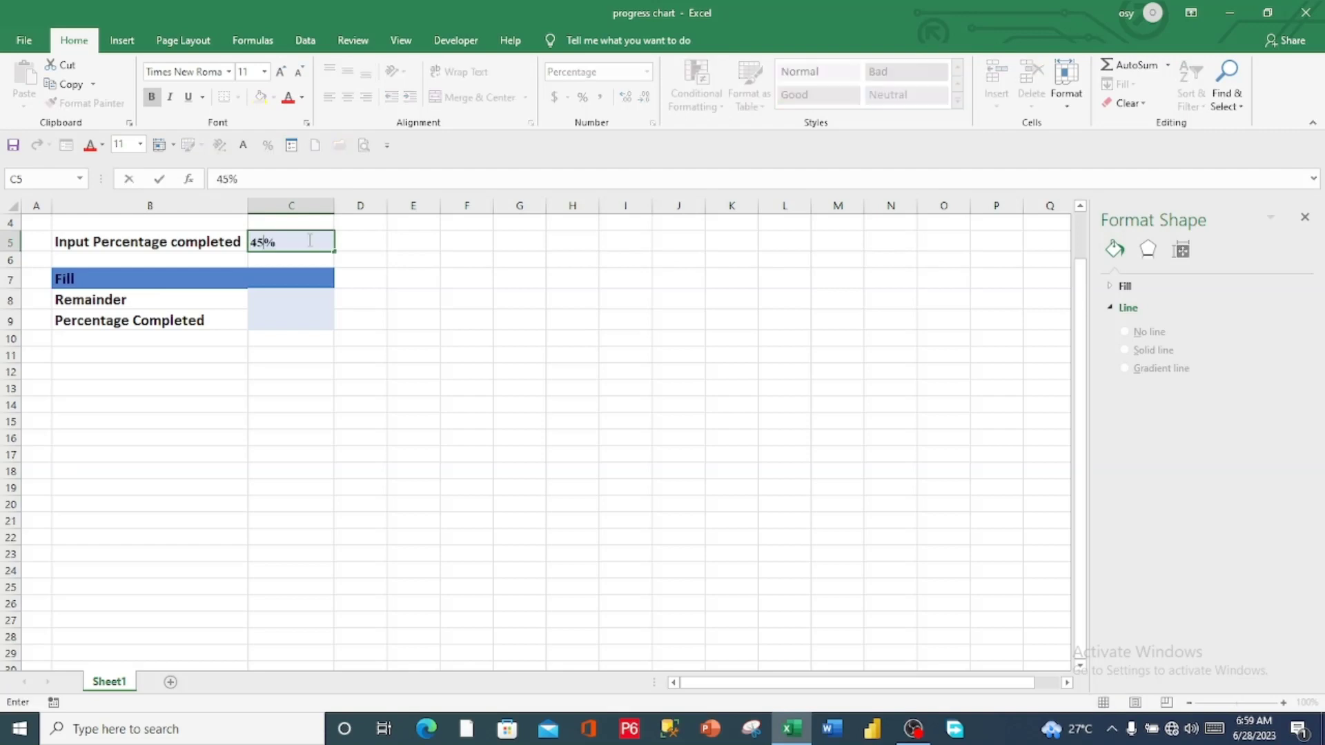
Link the Percentage Completed cell C9 to the input percentage with the formula =C5
left_click(284, 320)
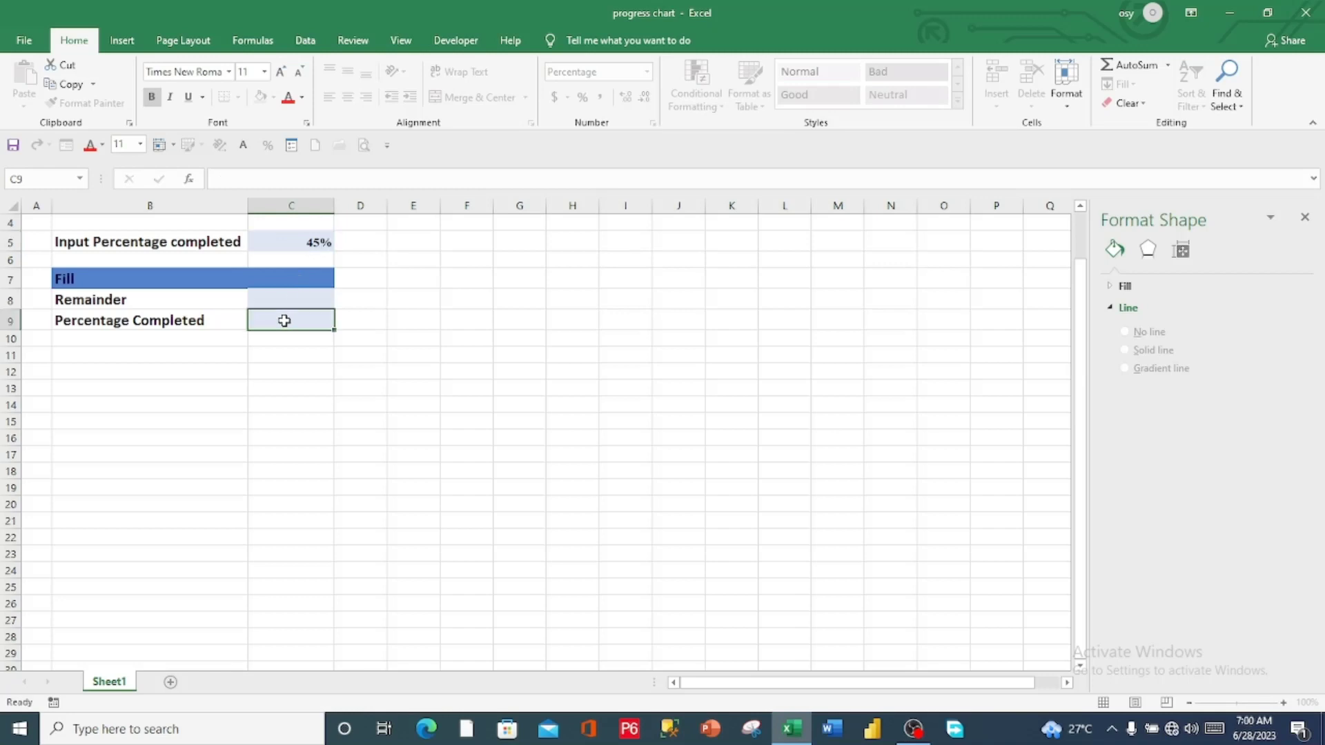
double_click(284, 320)
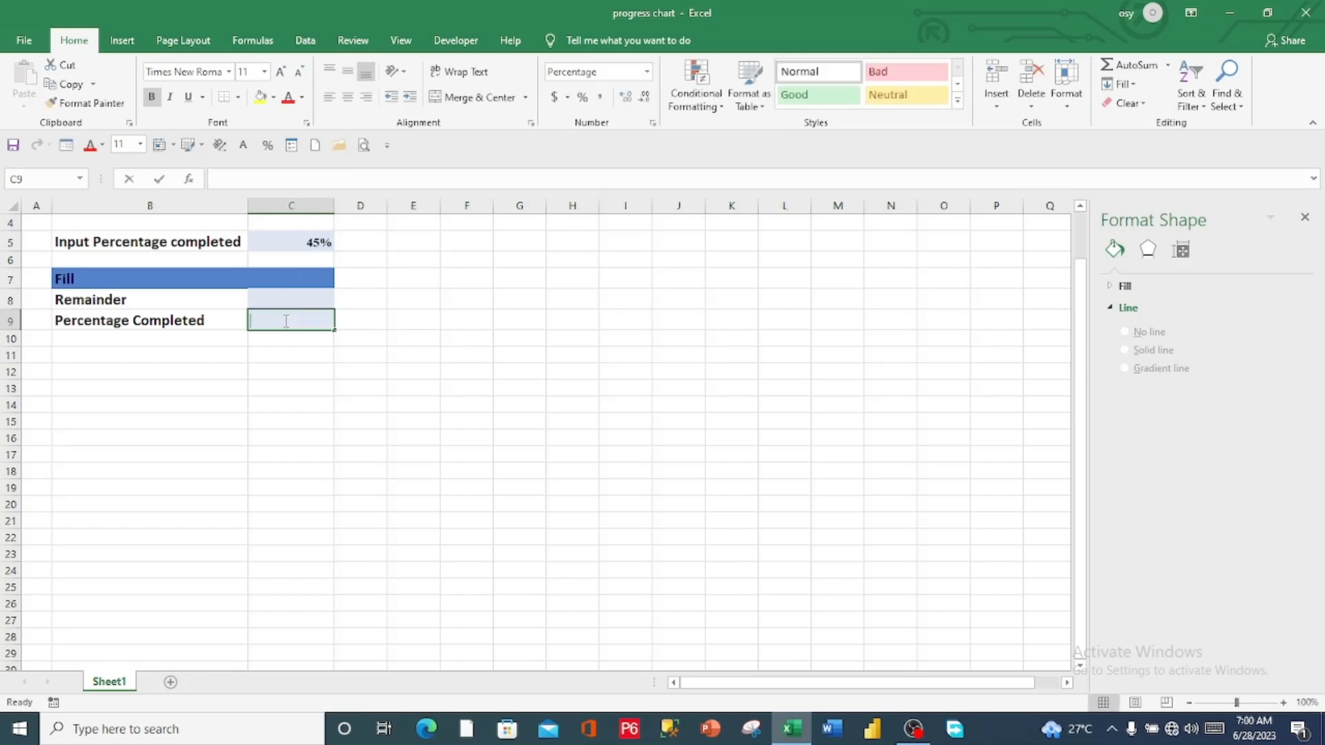
type("=")
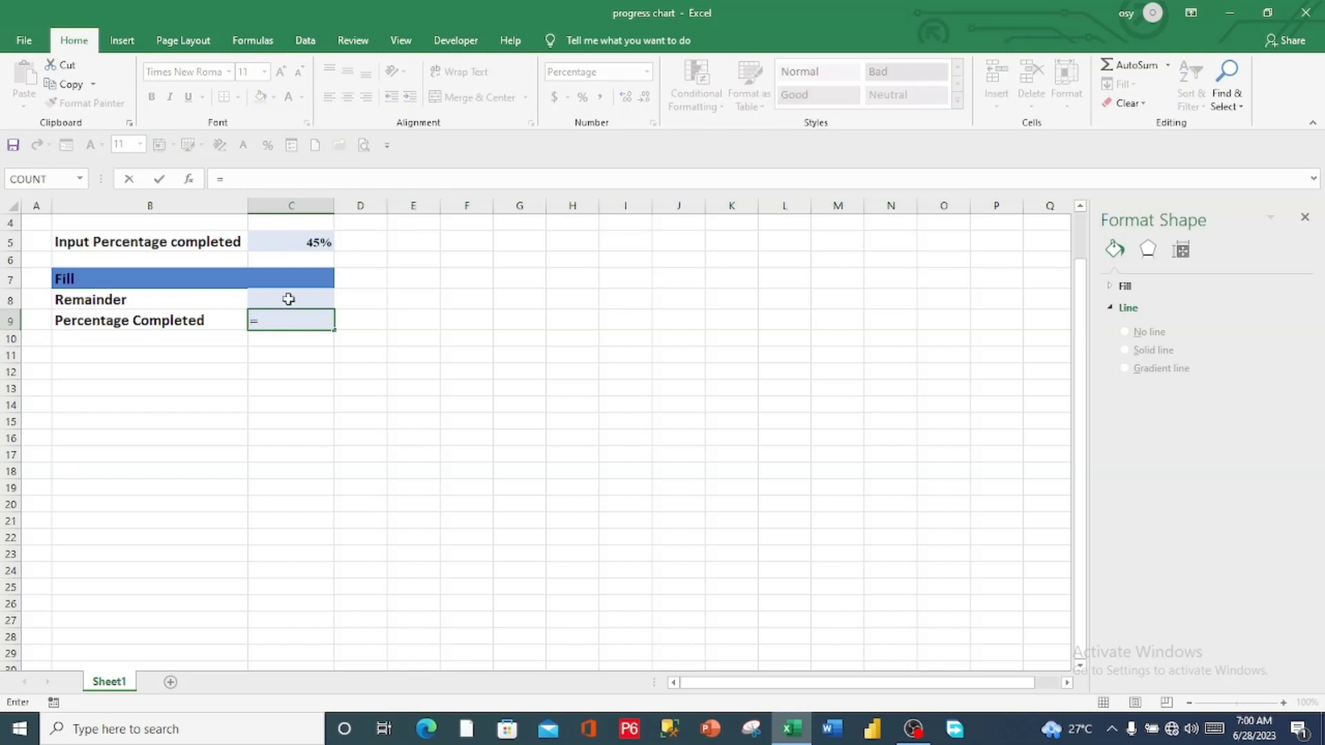
left_click(307, 243)
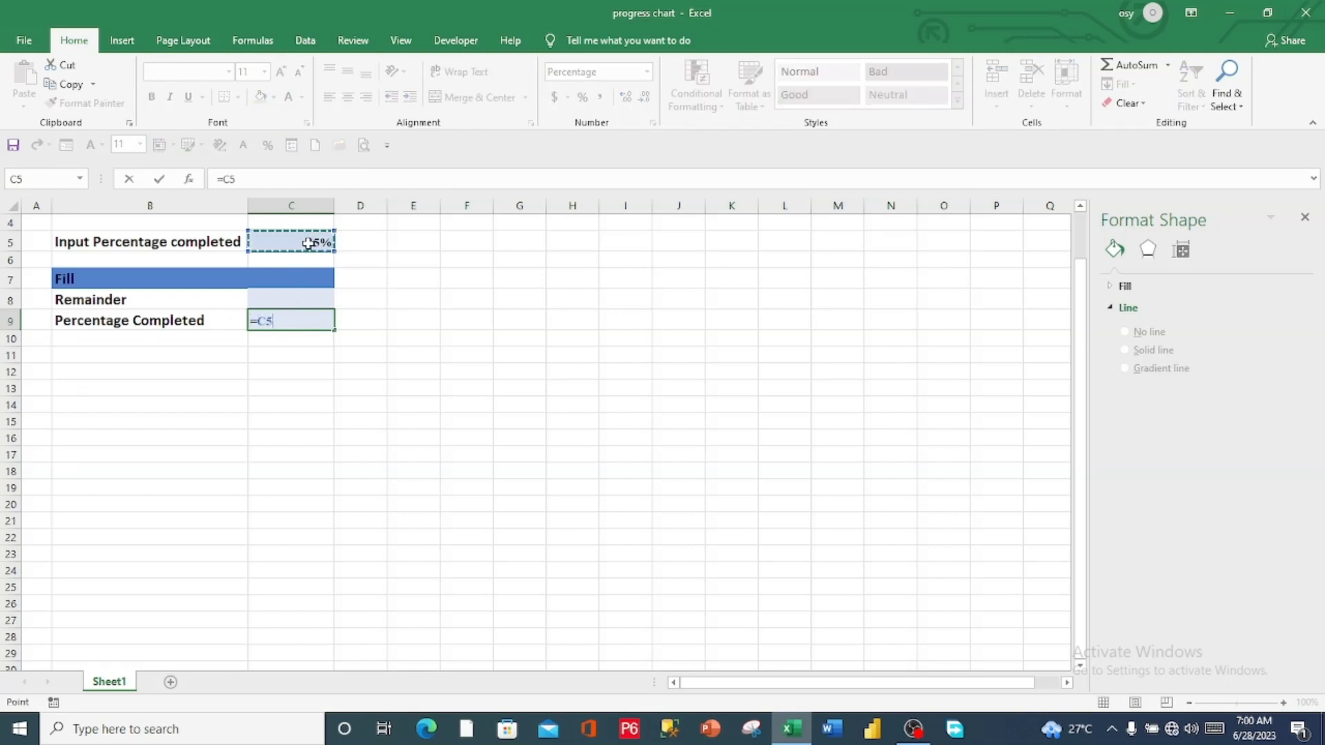
key("ctrl+Return")
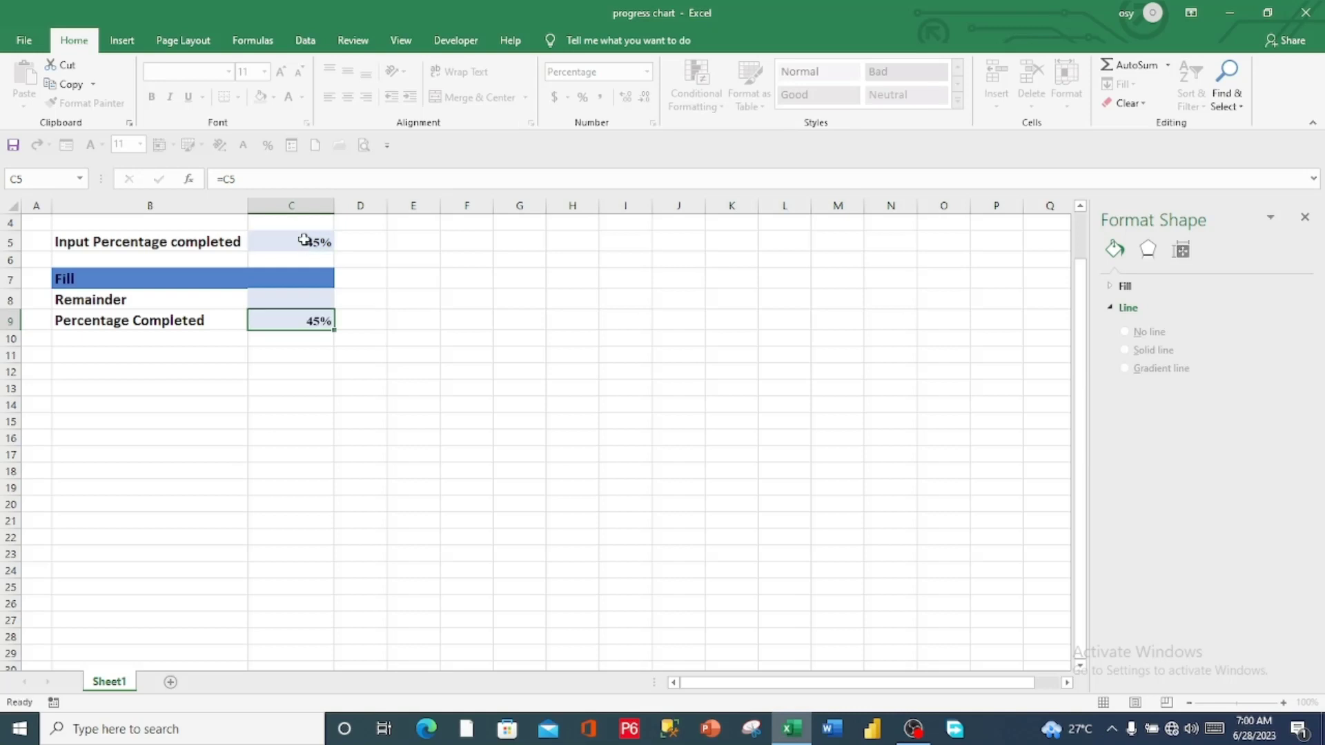
left_click(256, 341)
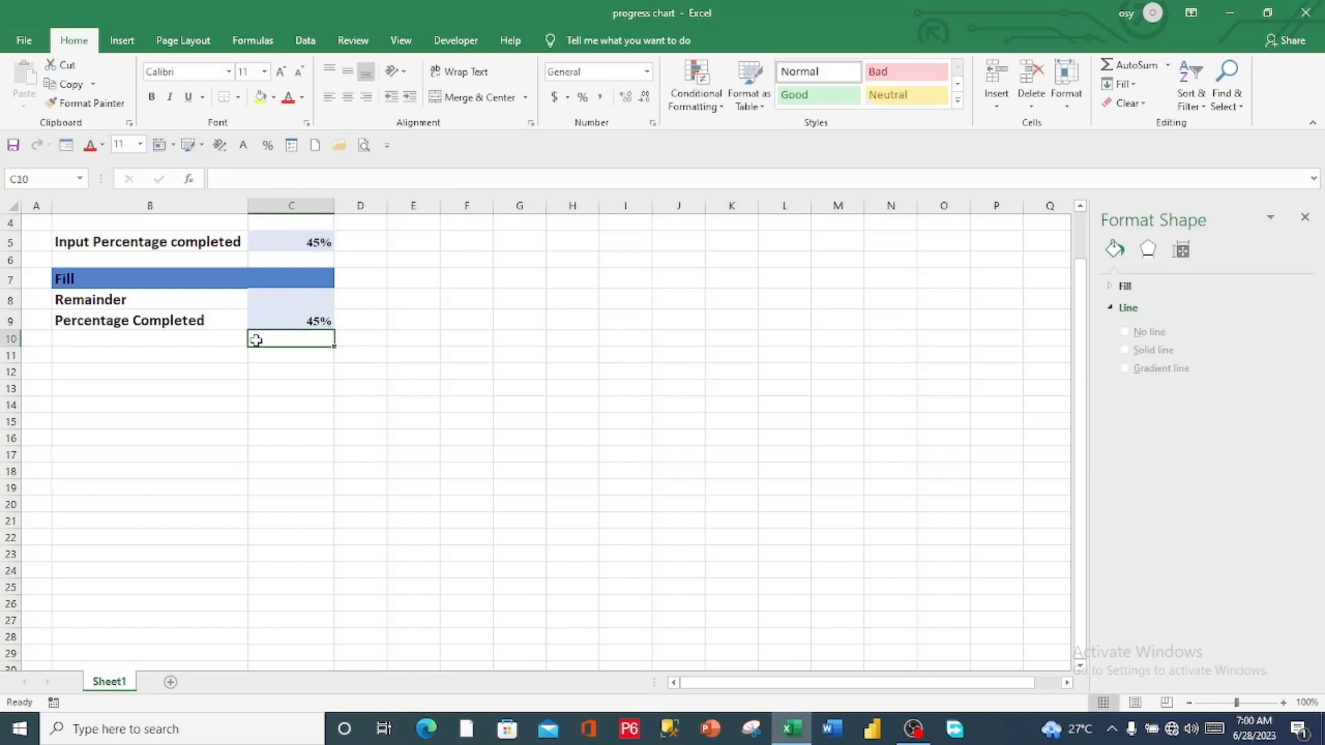
Calculate the Remainder in cell C8 with the formula =1-C5
left_click(285, 302)
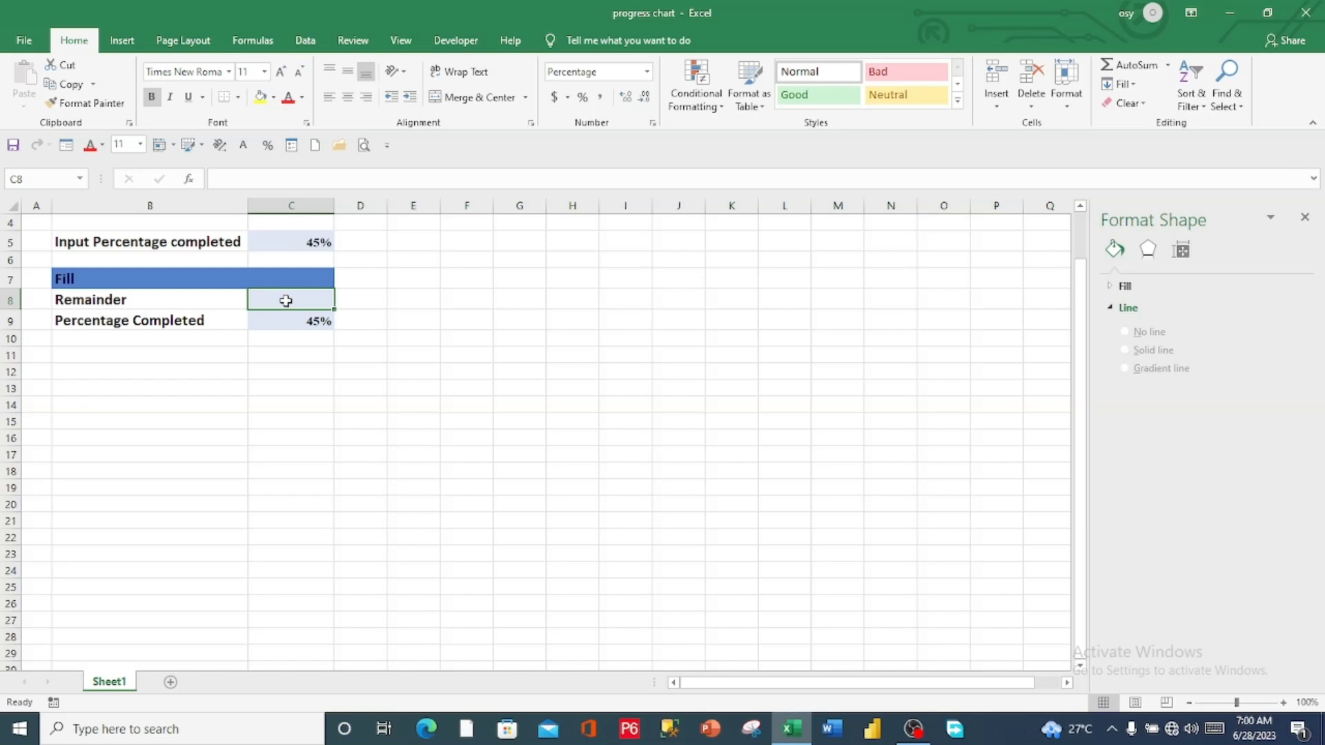
double_click(286, 300)
type("=1-C5")
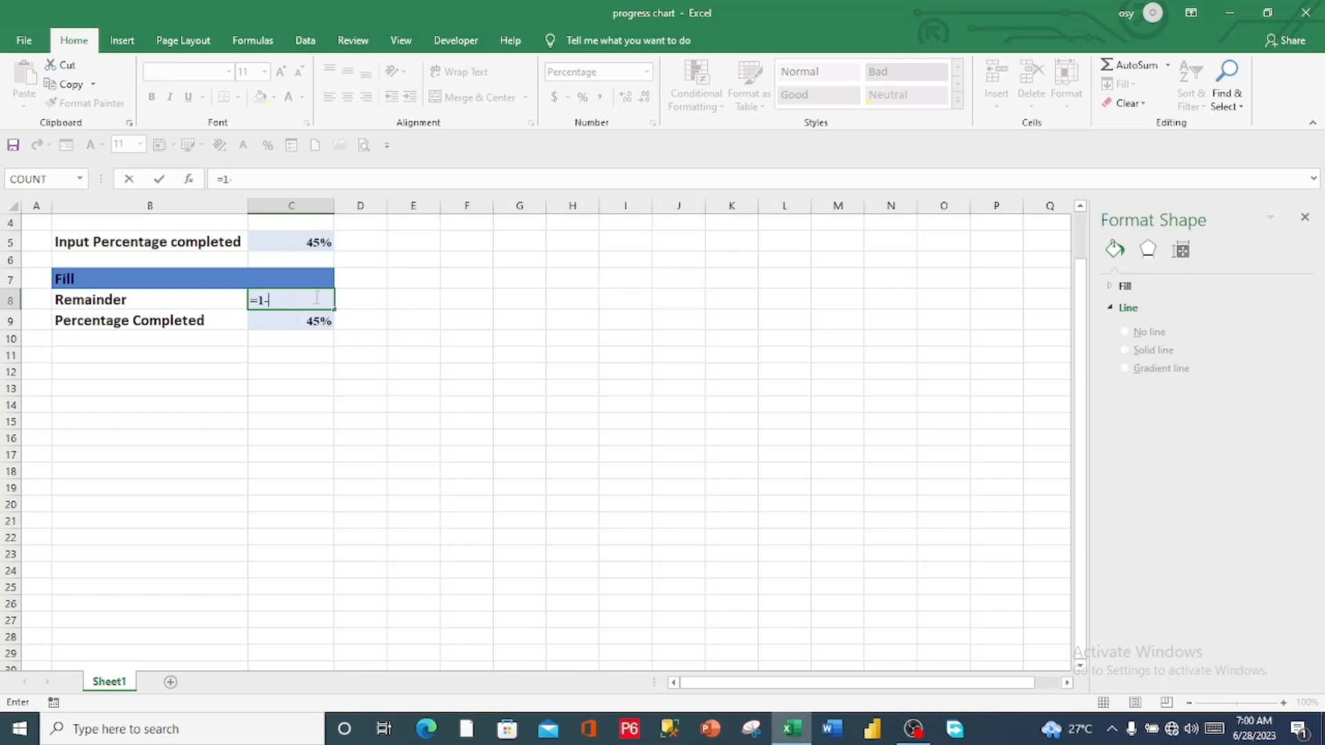
type("-")
left_click(318, 242)
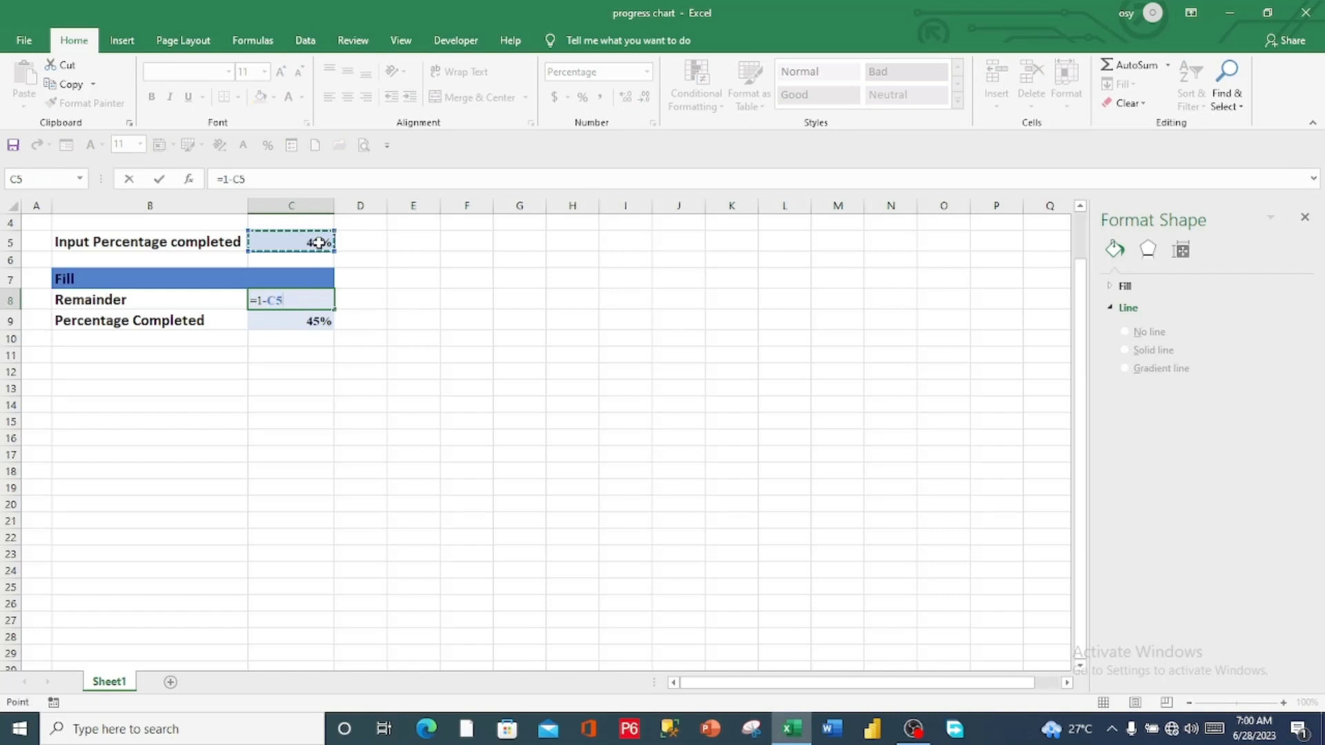
key("ctrl+Return")
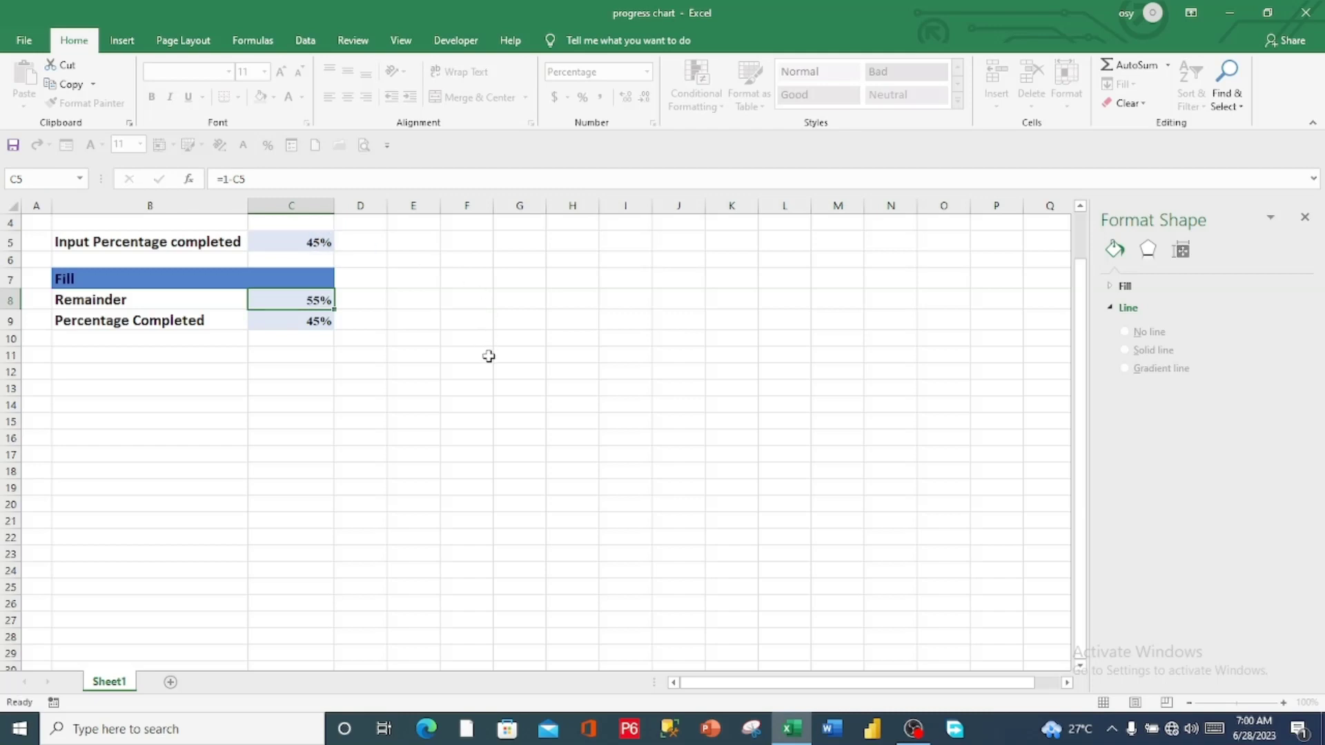
key("Return")
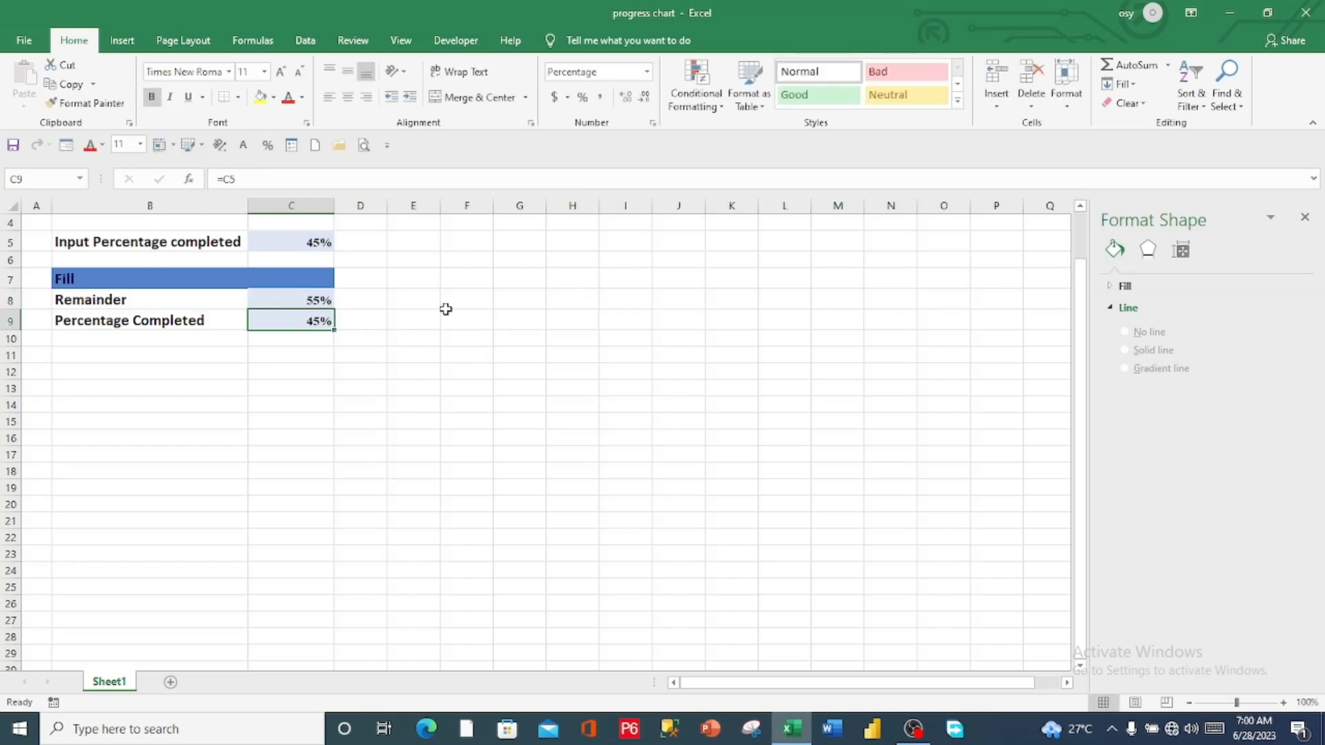
Insert a doughnut chart from the Fill table and move it beside the table, over columns E to L
left_click(123, 42)
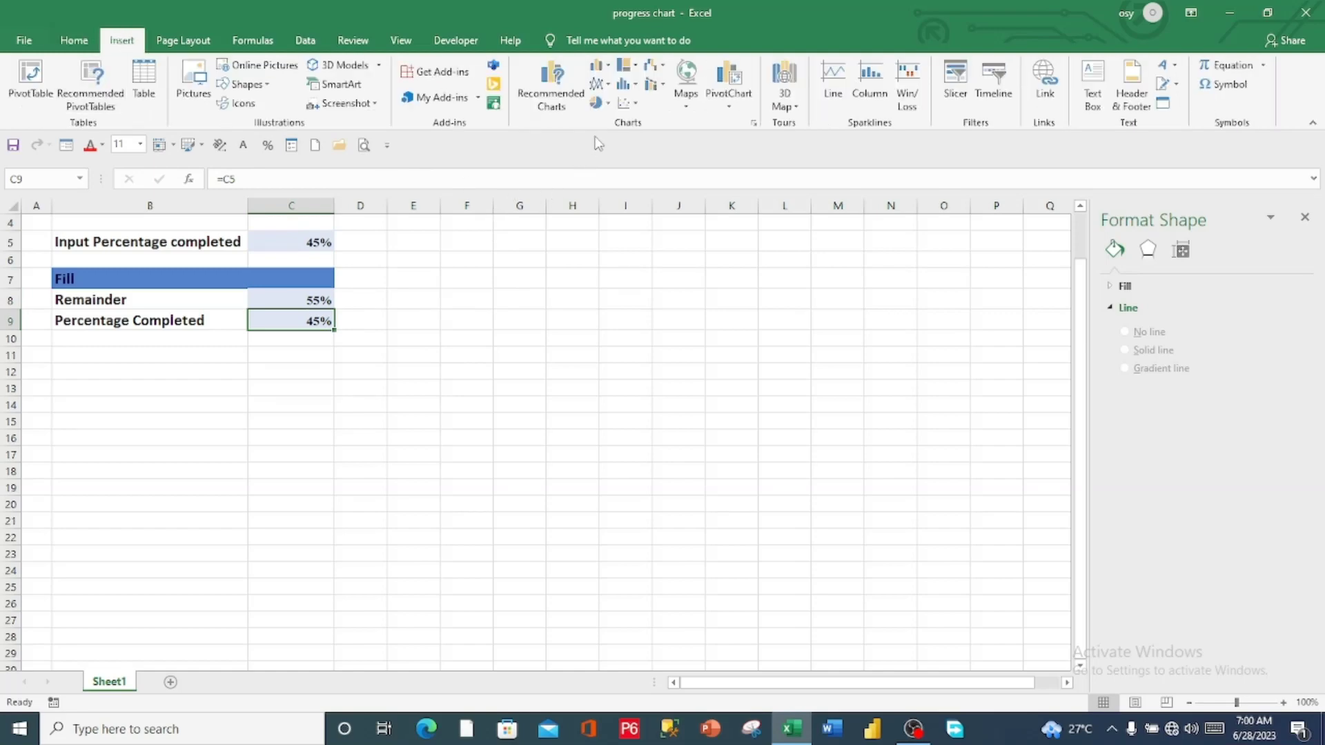
left_click(610, 105)
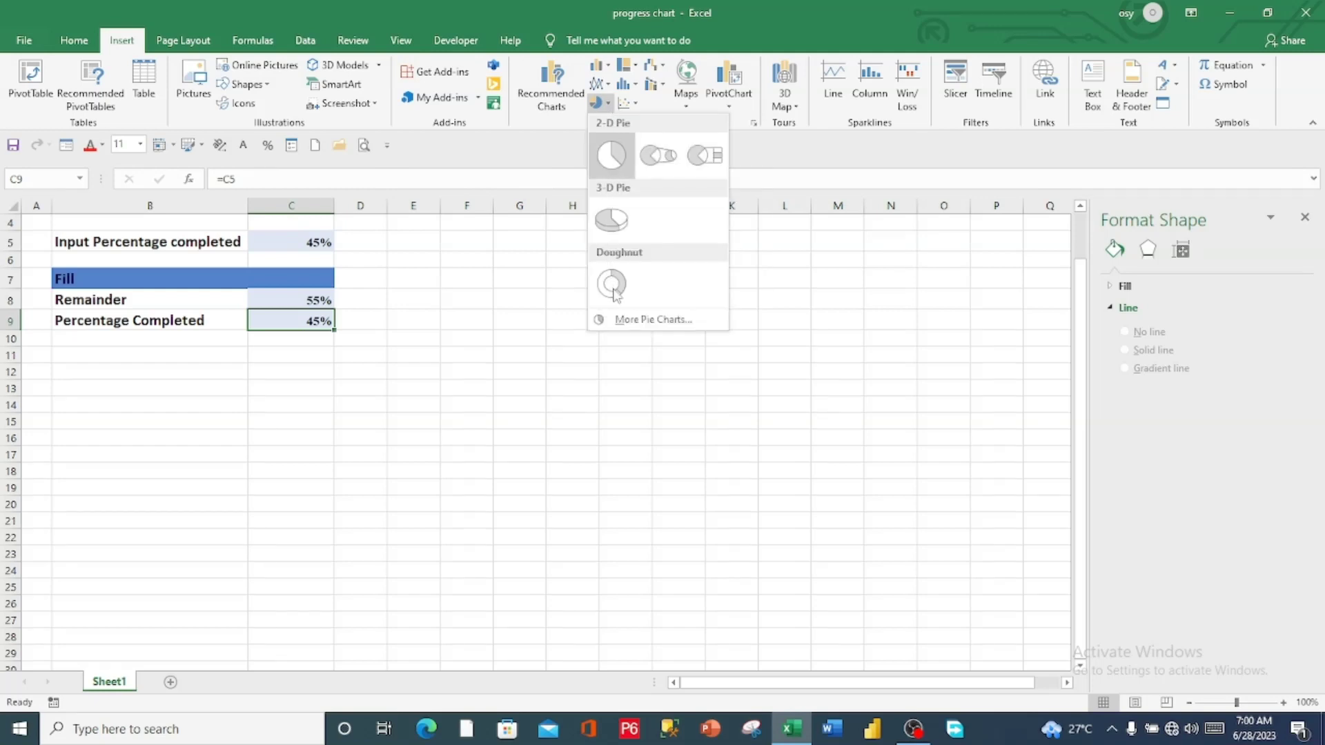
left_click(613, 288)
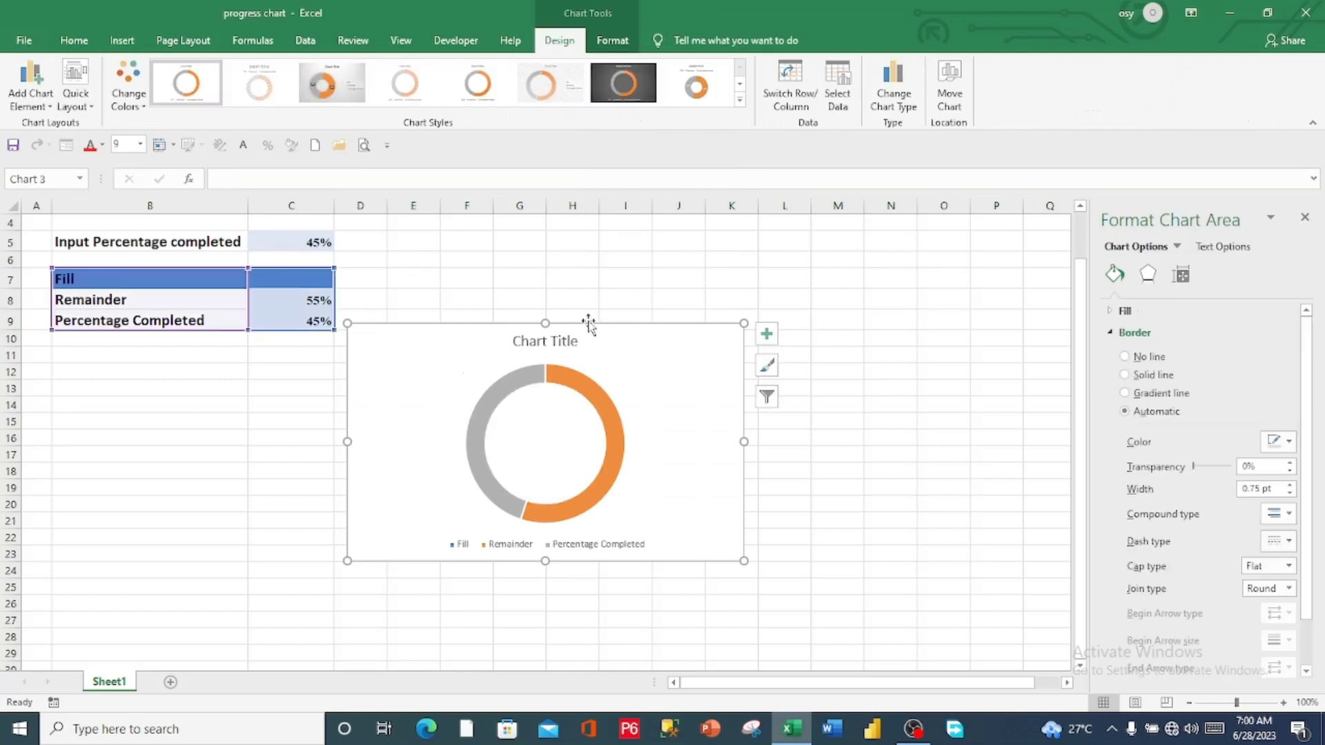
left_click_drag(606, 352, 669, 272)
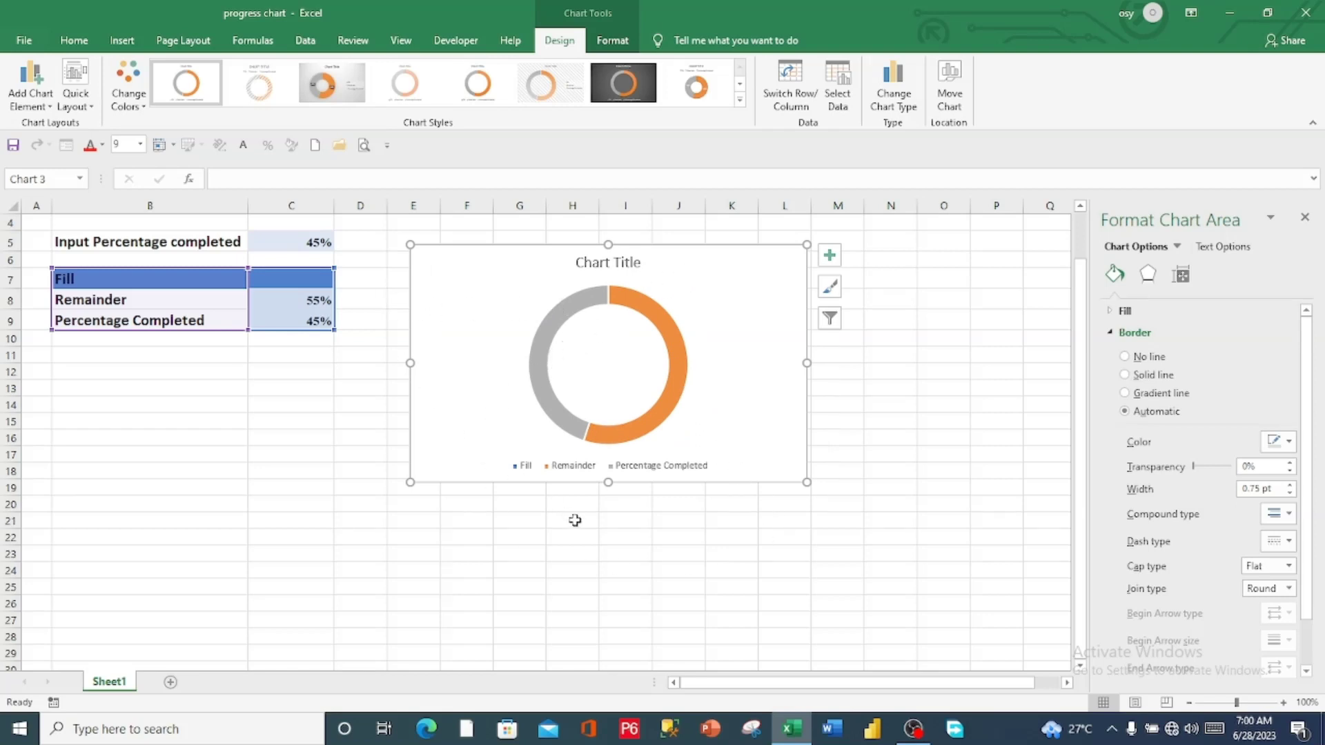
Delete the doughnut chart's legend and change the chart title to "Progress Chart"
left_click(581, 468)
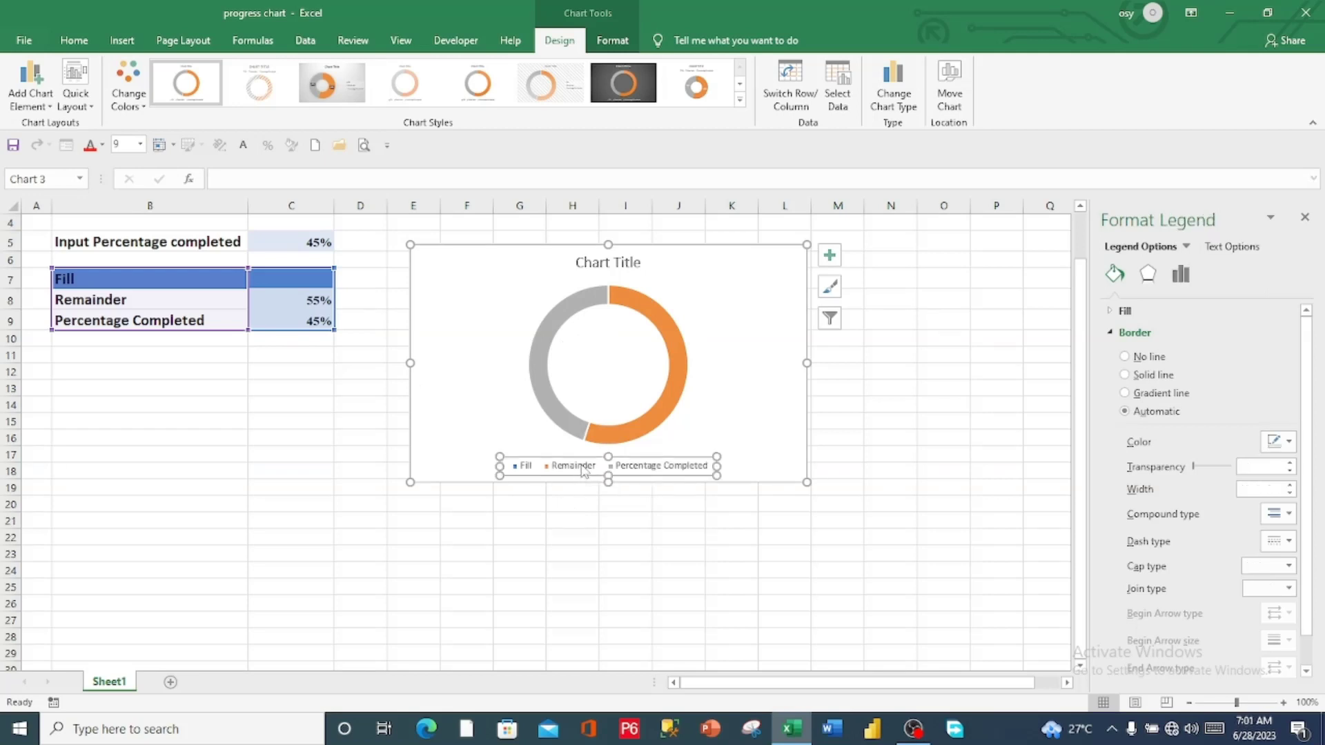
key("Delete")
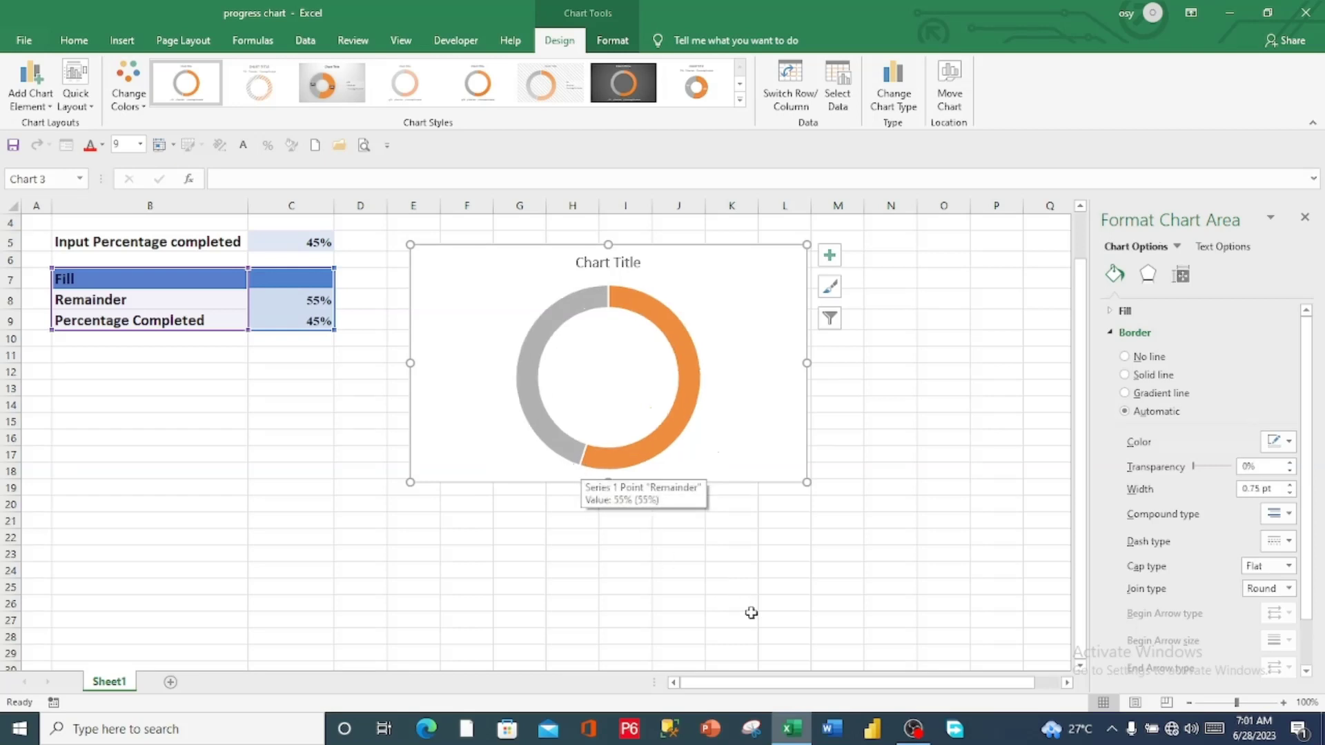
left_click(602, 265)
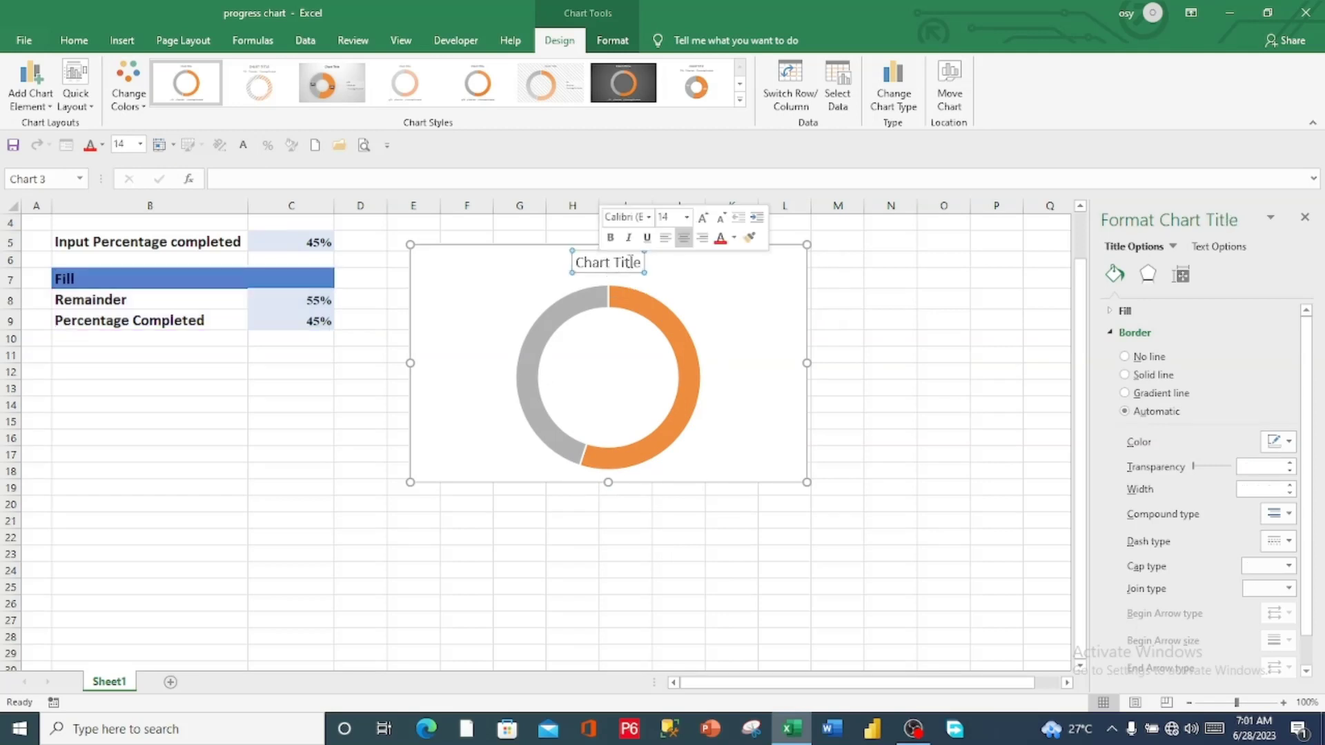
double_click(631, 263)
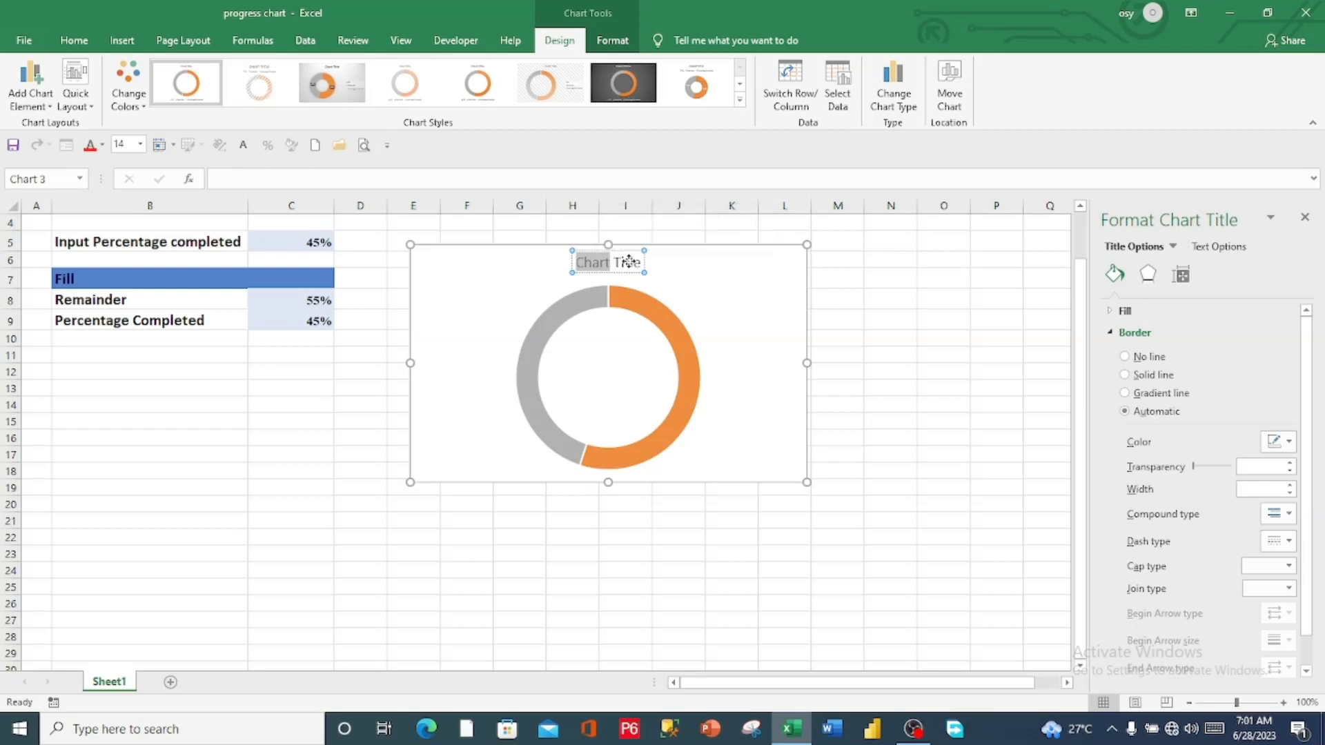
key("BackSpace")
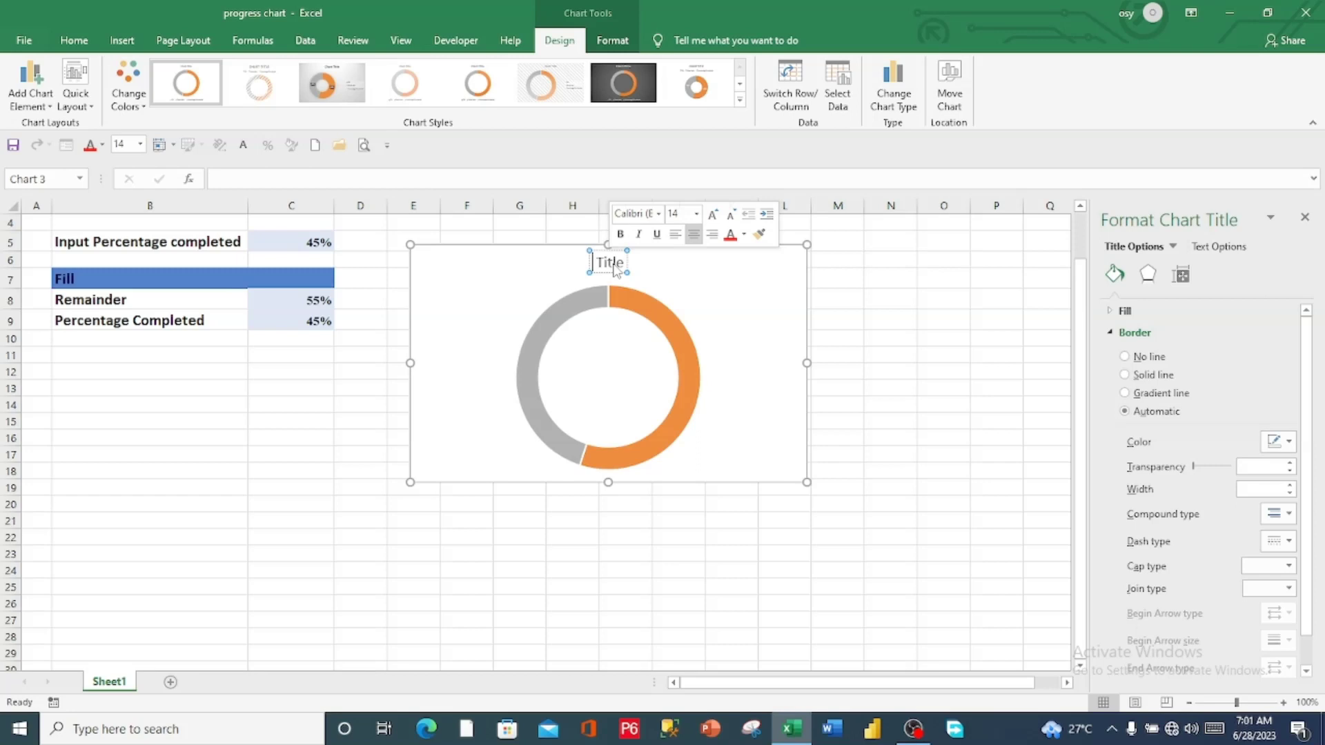
double_click(614, 266)
type("P")
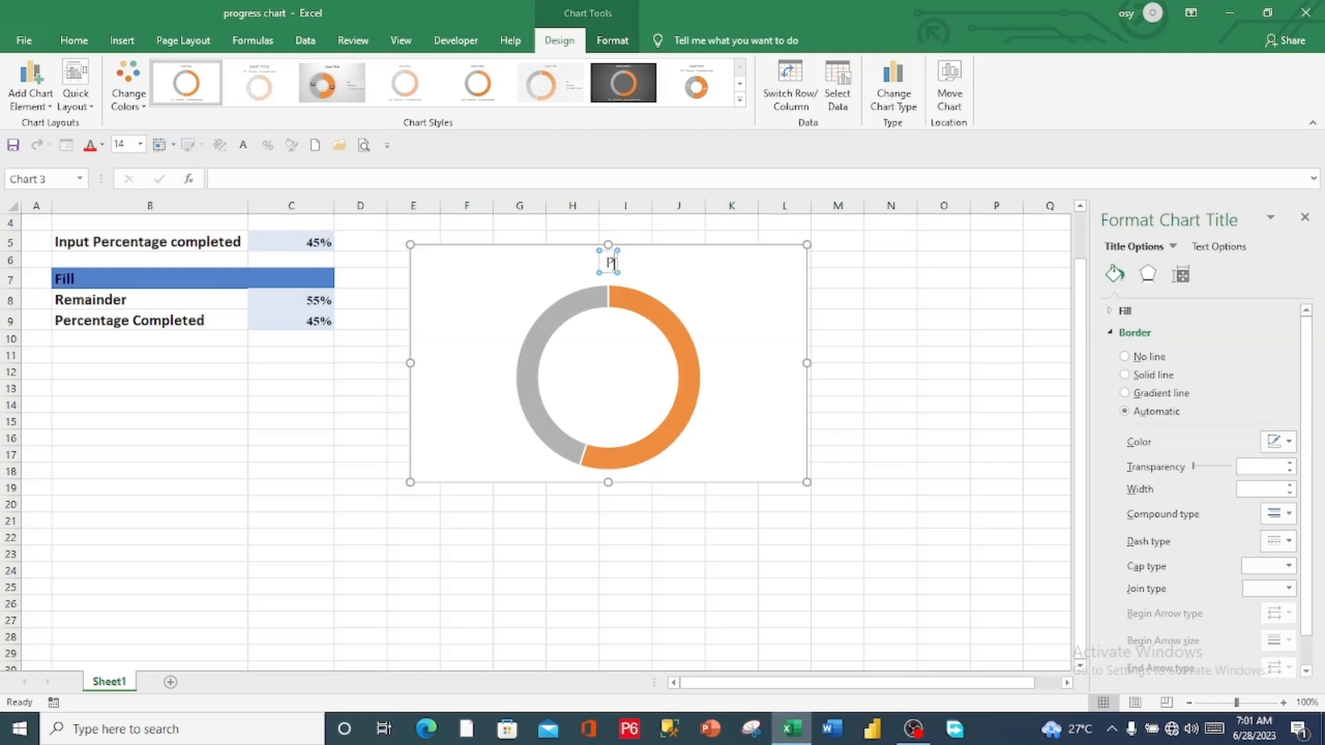
type("rogress Chart")
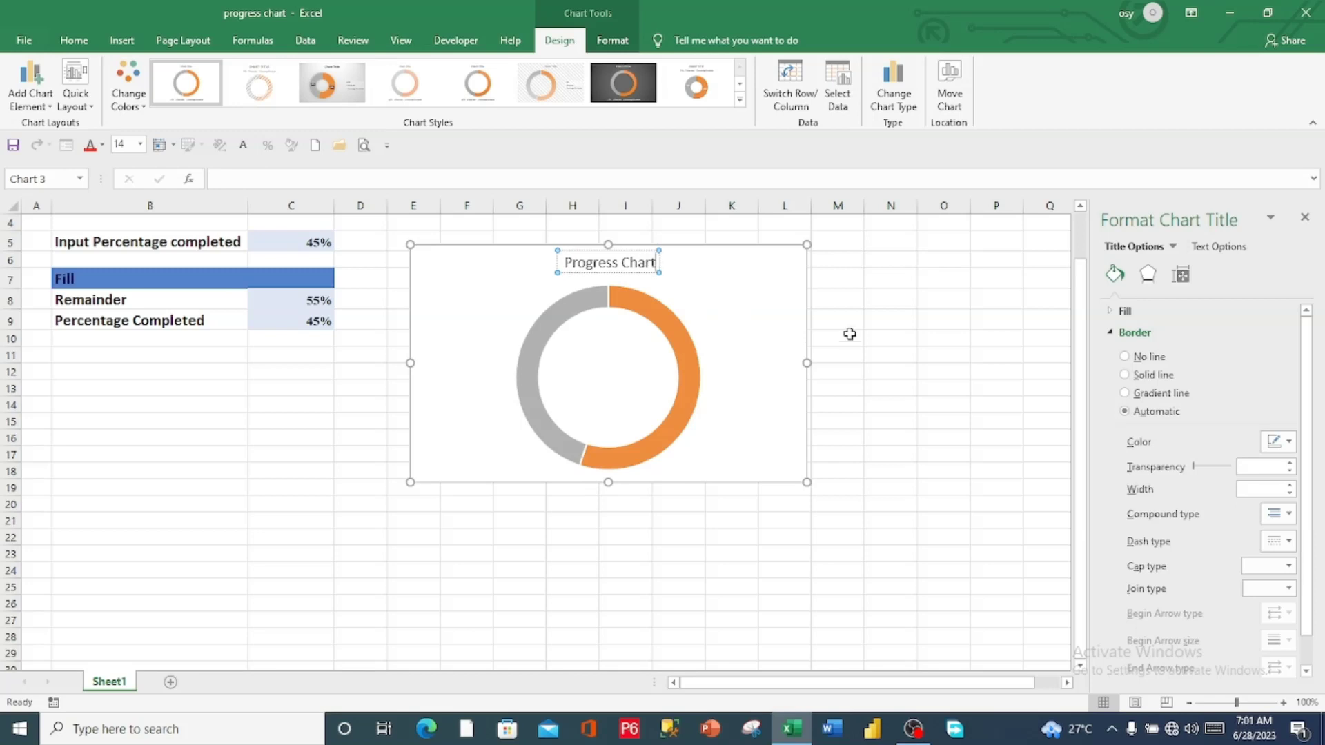
left_click(890, 325)
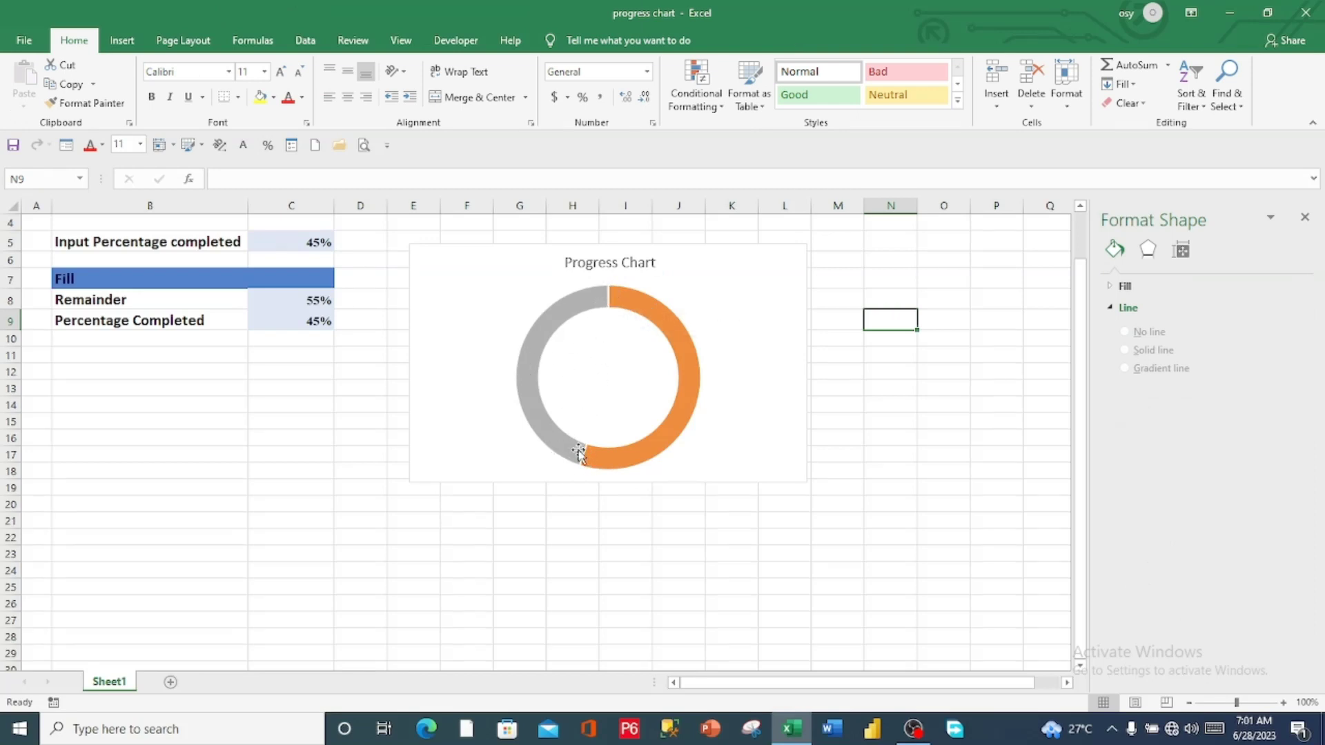
Remove the outline from the whole doughnut series by setting it to No Outline
left_click(556, 323)
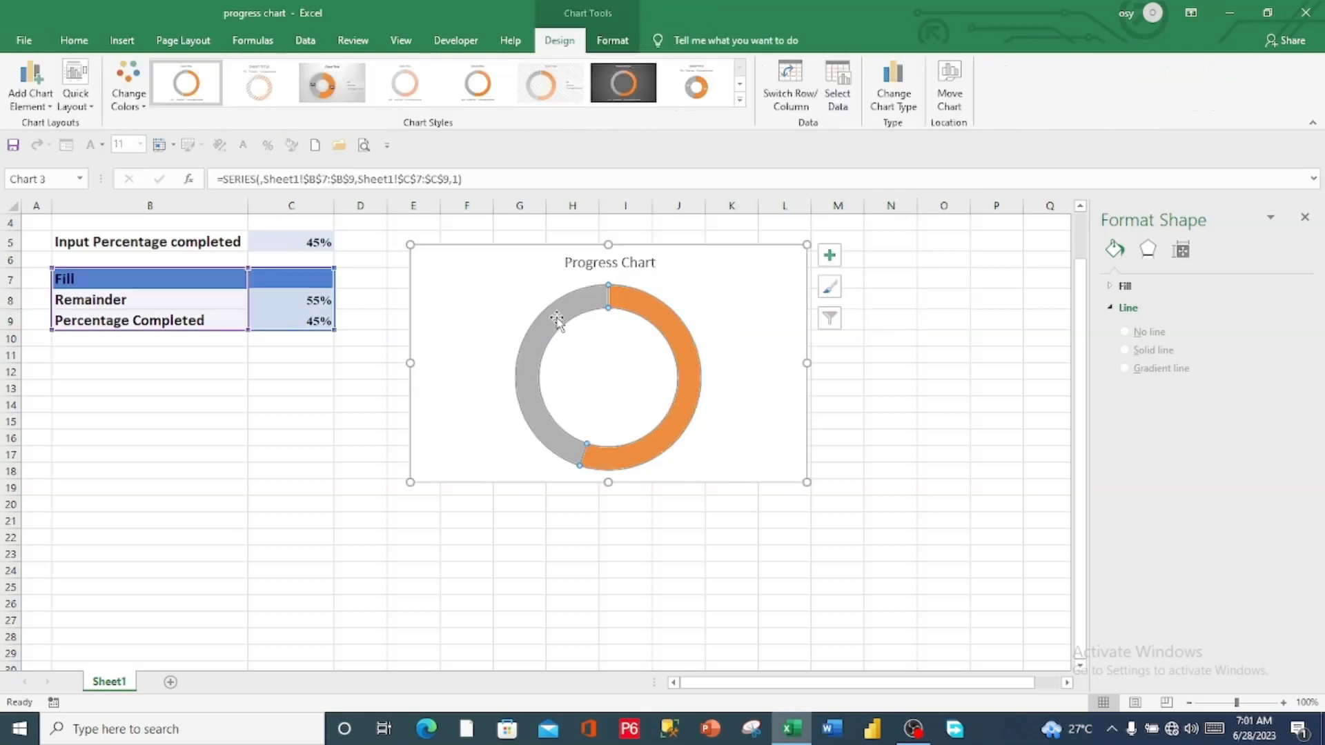
left_click(613, 42)
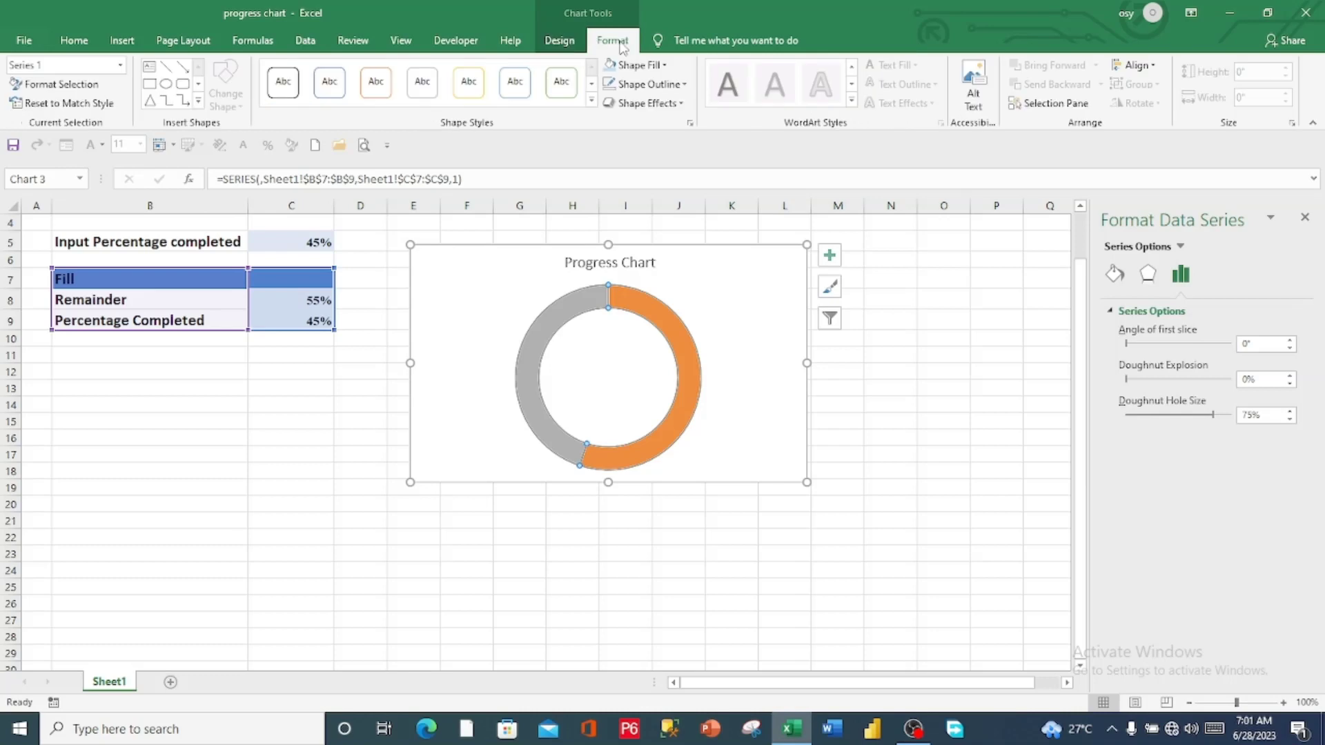
left_click(685, 85)
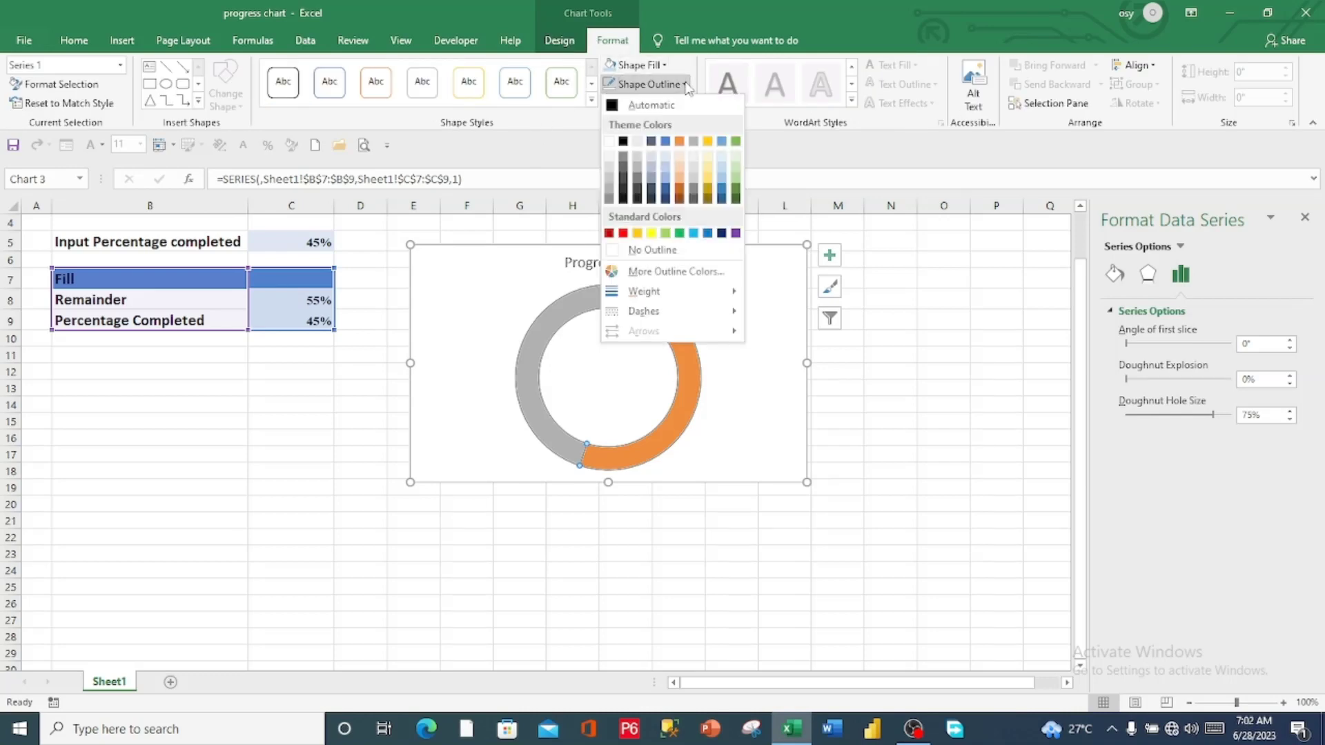
left_click(653, 252)
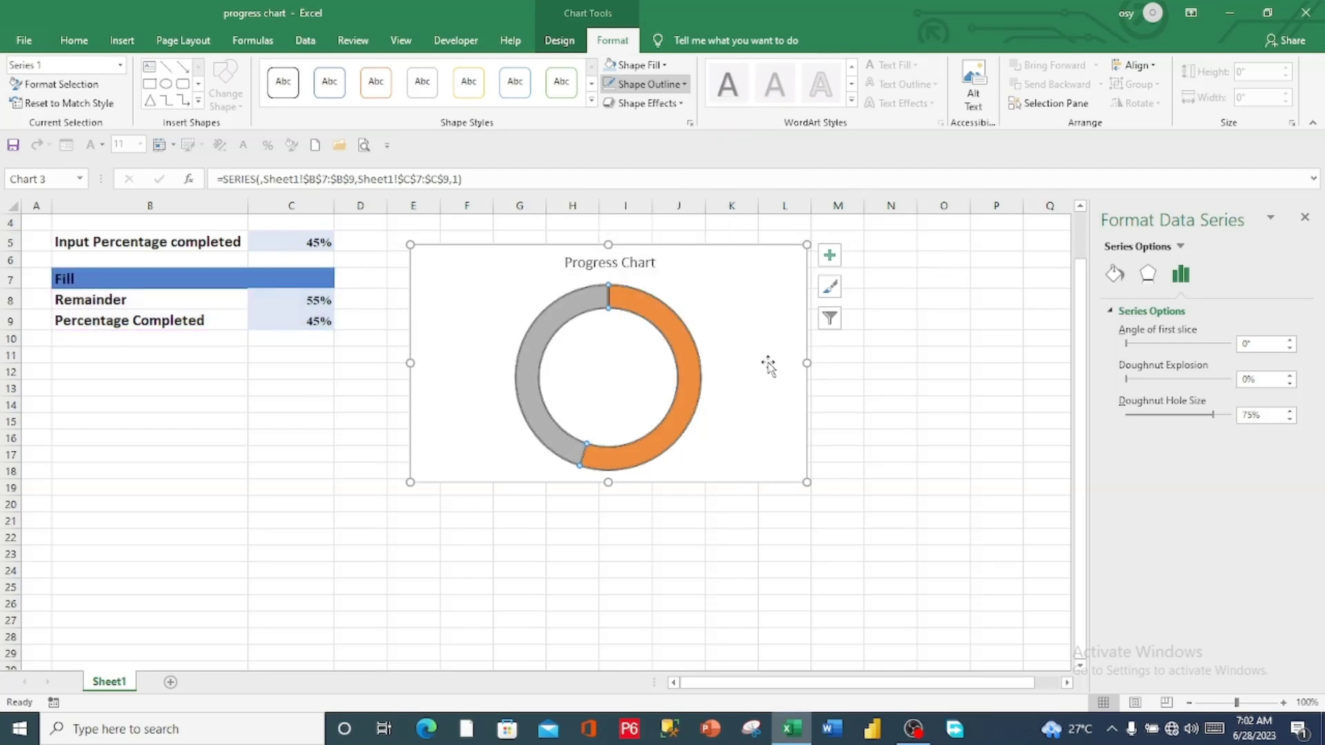
left_click(901, 359)
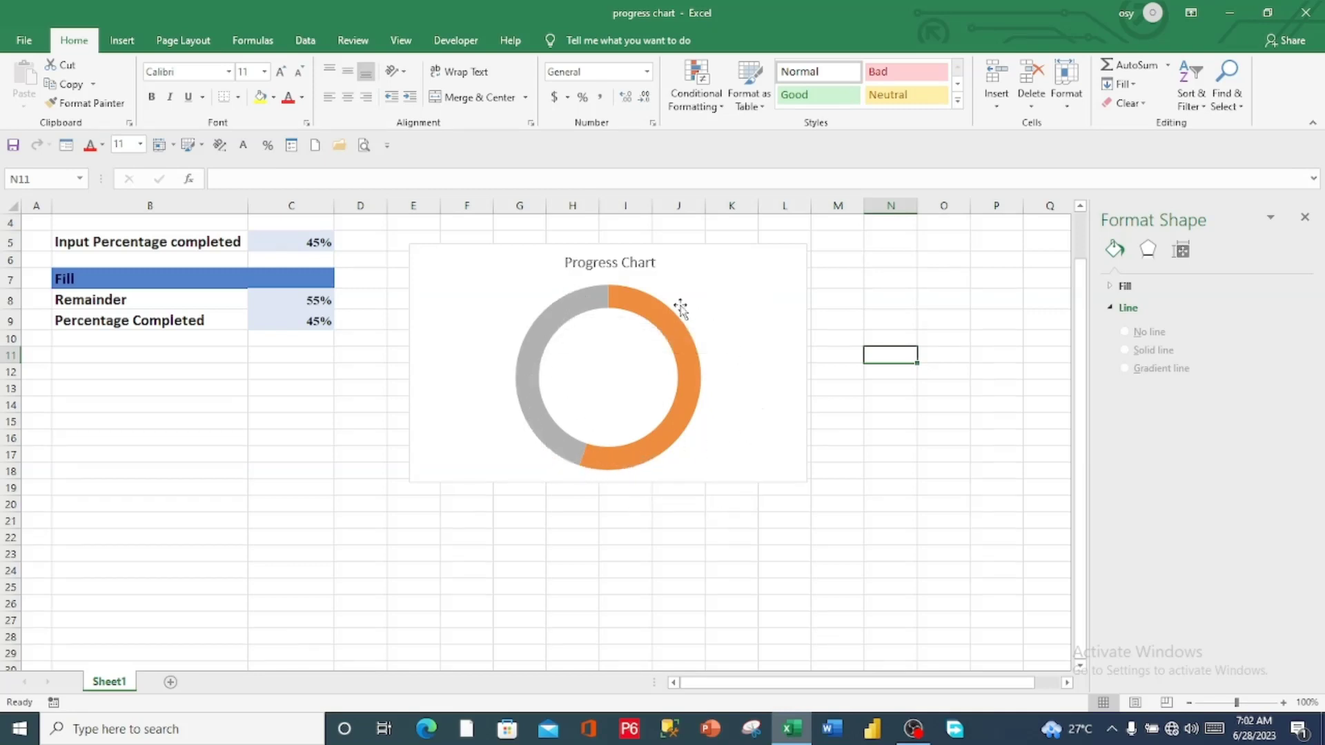
Fill only the Percentage Completed segment of the doughnut with the dark green theme colour
left_click(530, 354)
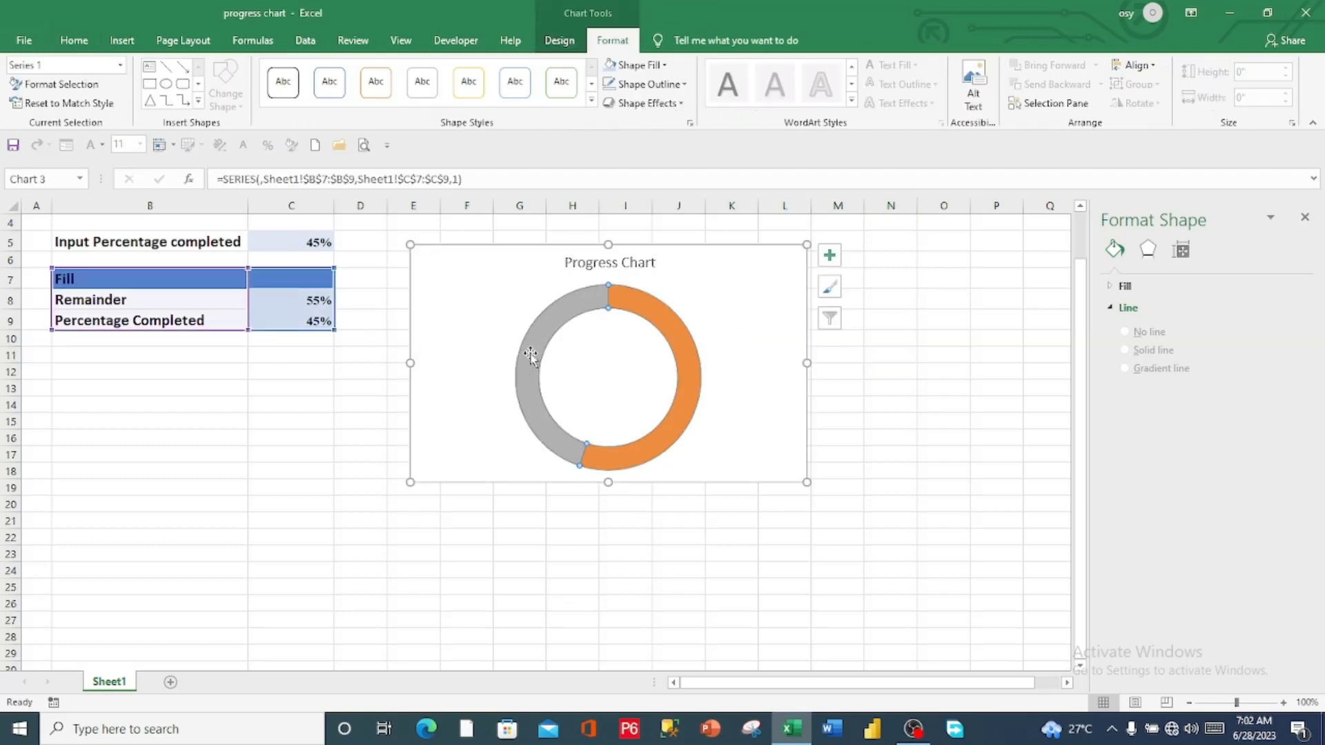
left_click(537, 353)
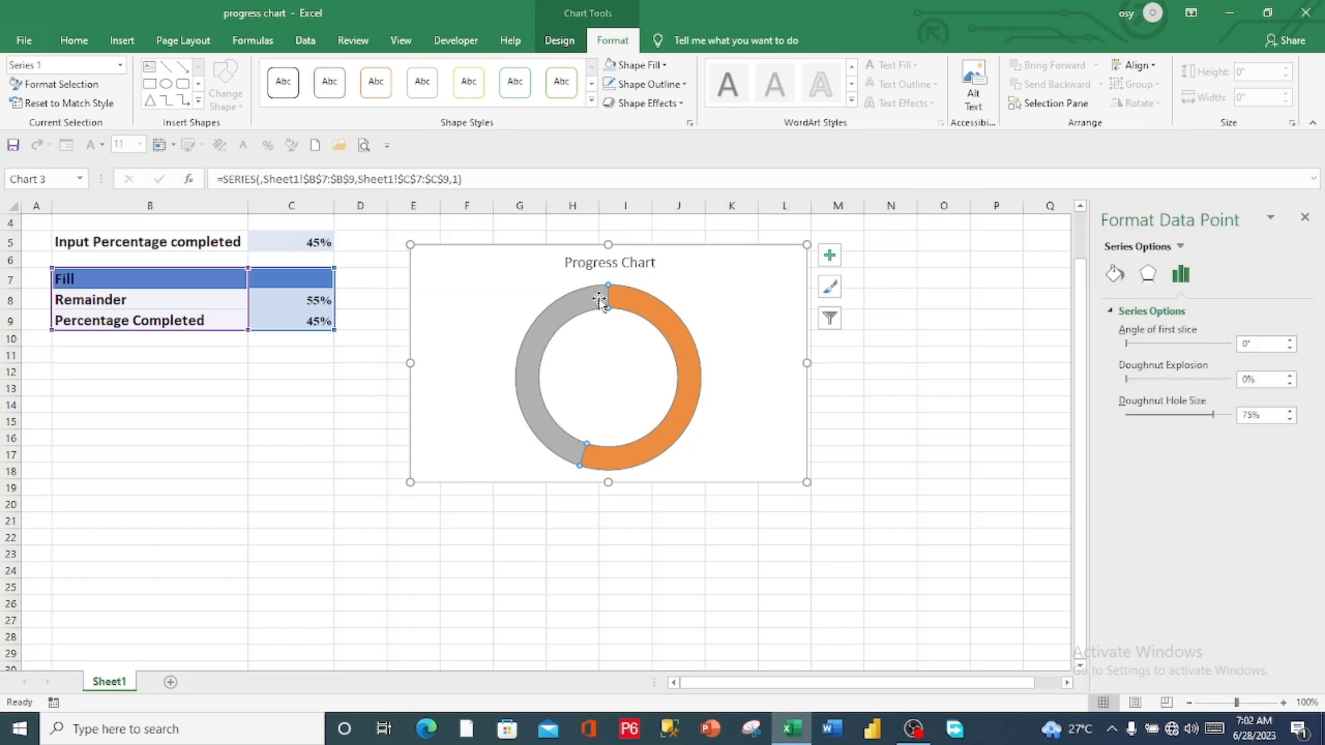
left_click(556, 450)
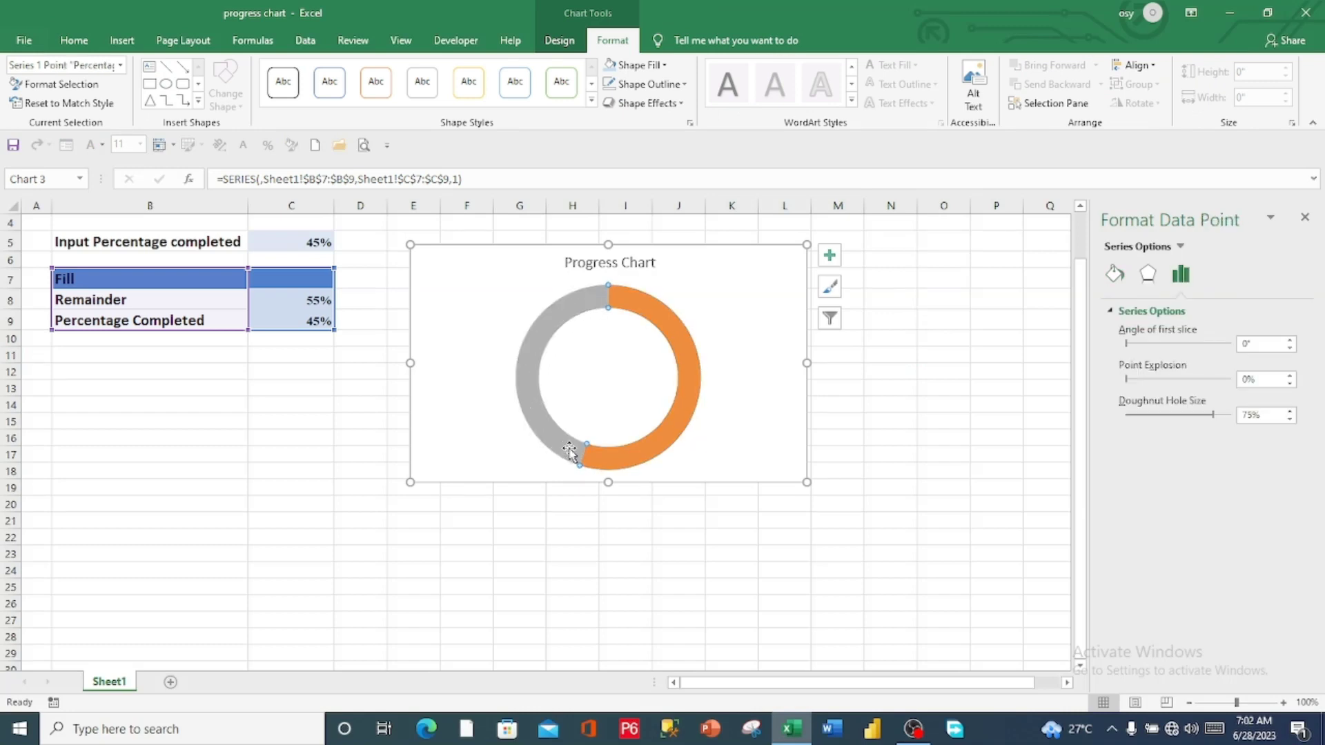
left_click(665, 66)
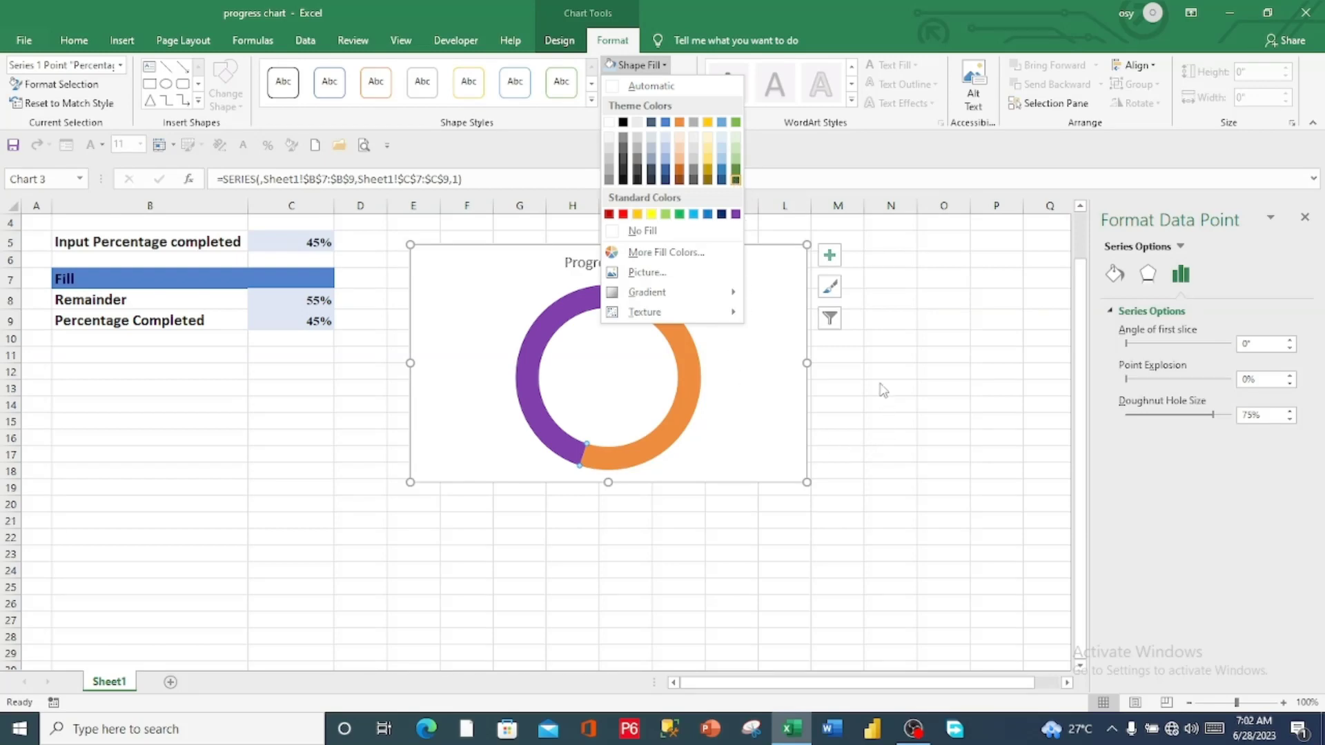
left_click(882, 356)
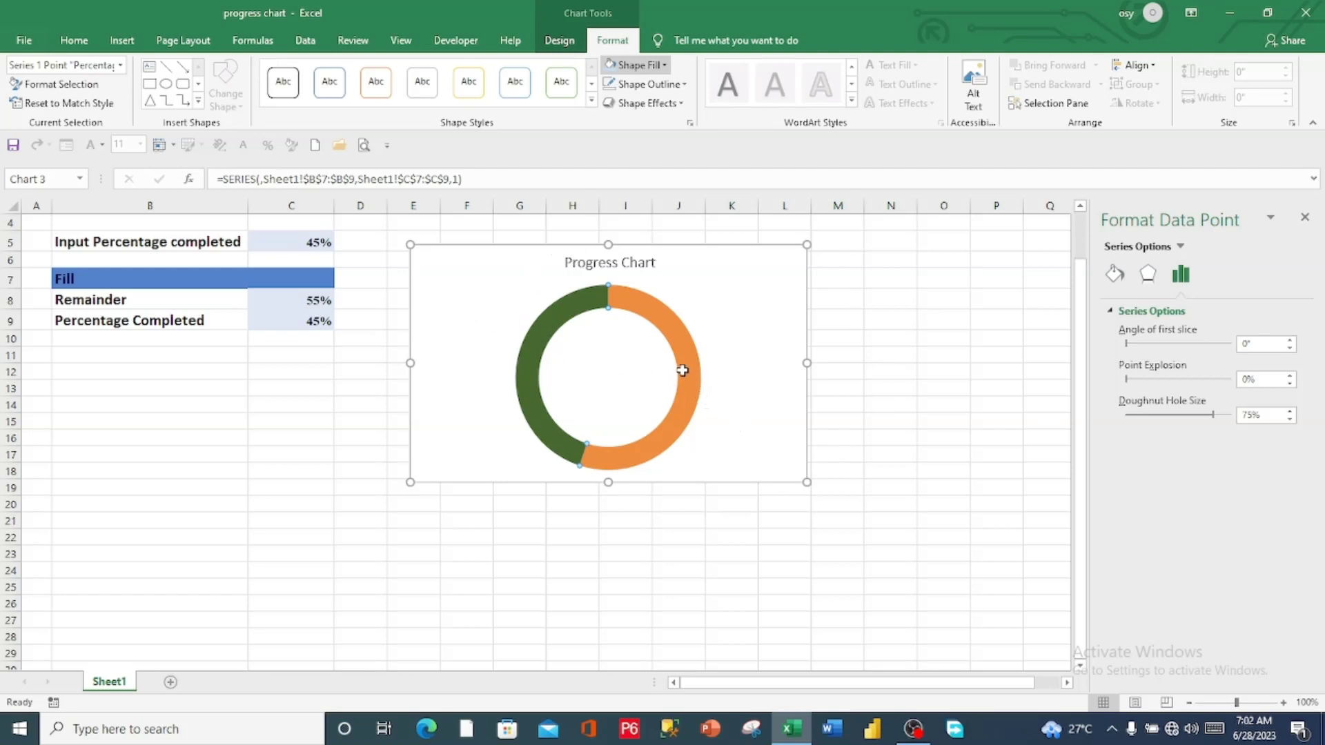
Fill only the Remainder segment of the doughnut with a light green theme colour, then undo and redo the fill
key("Escape")
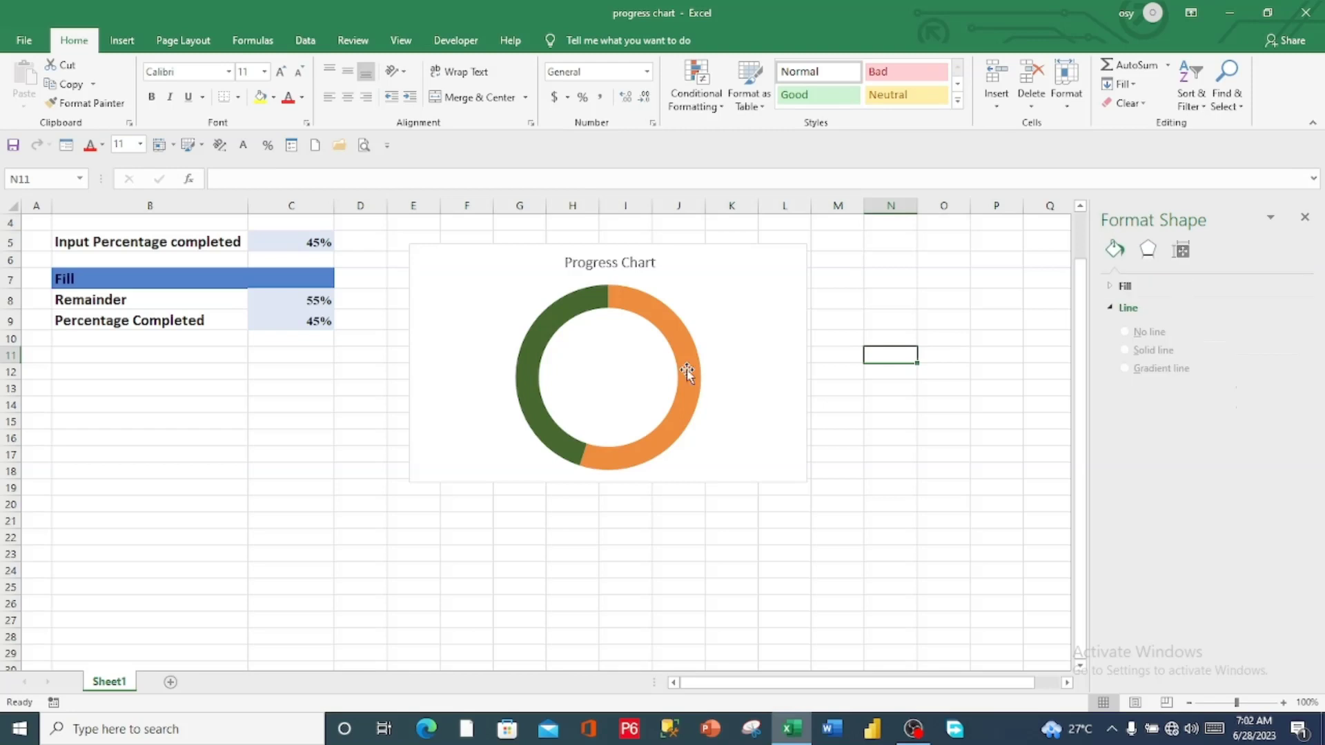
left_click(688, 376)
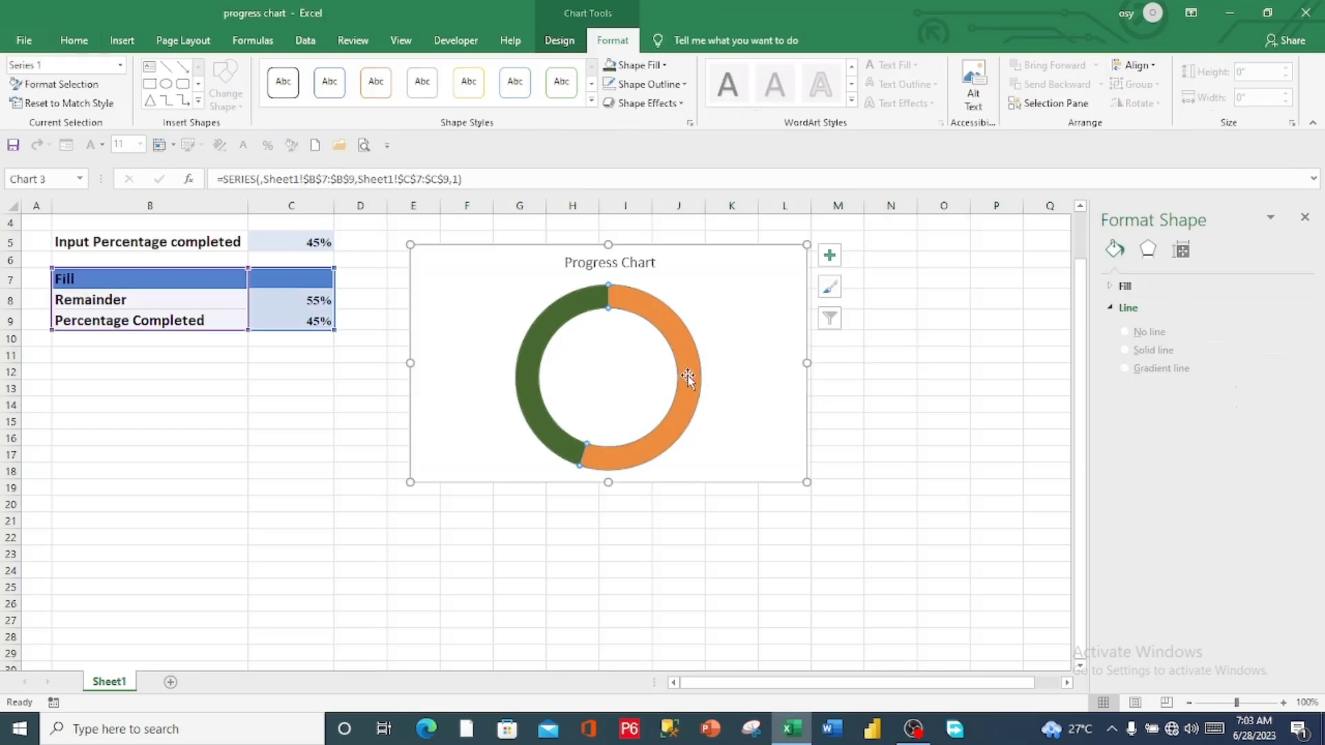
left_click(688, 376)
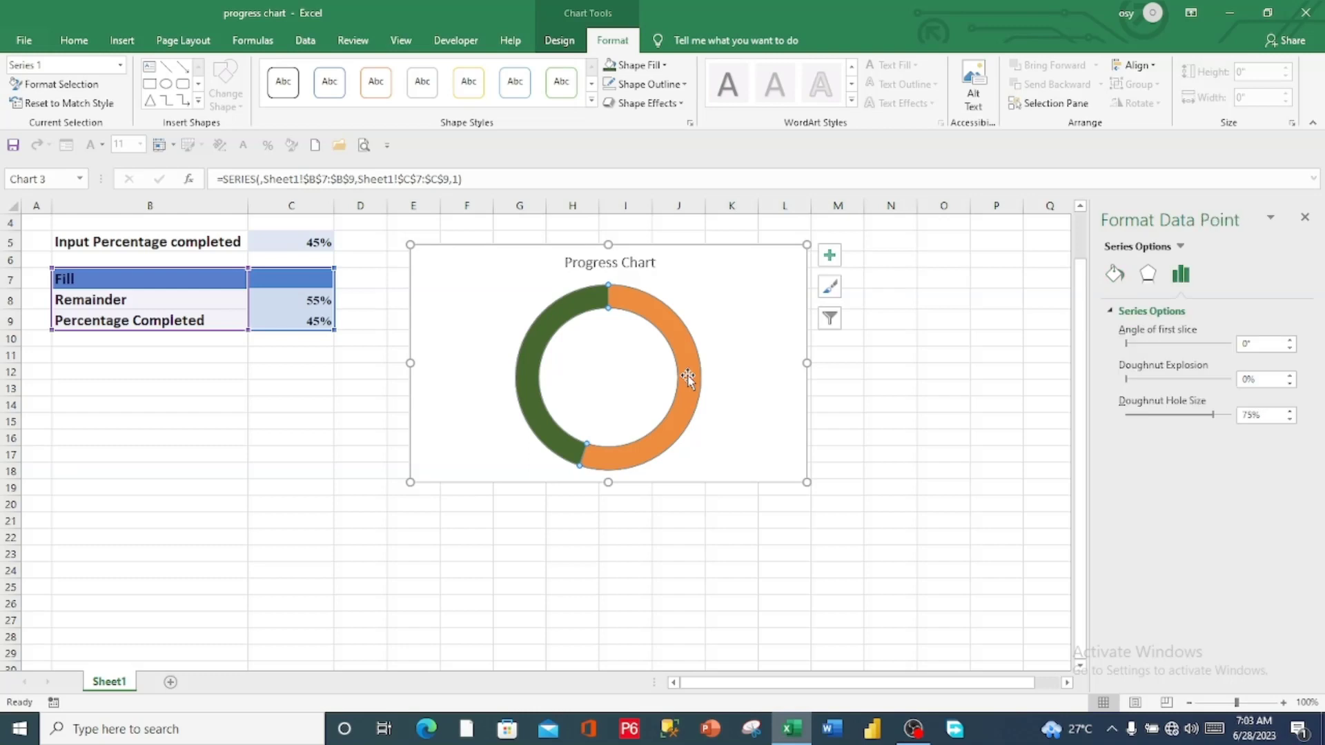
left_click(666, 65)
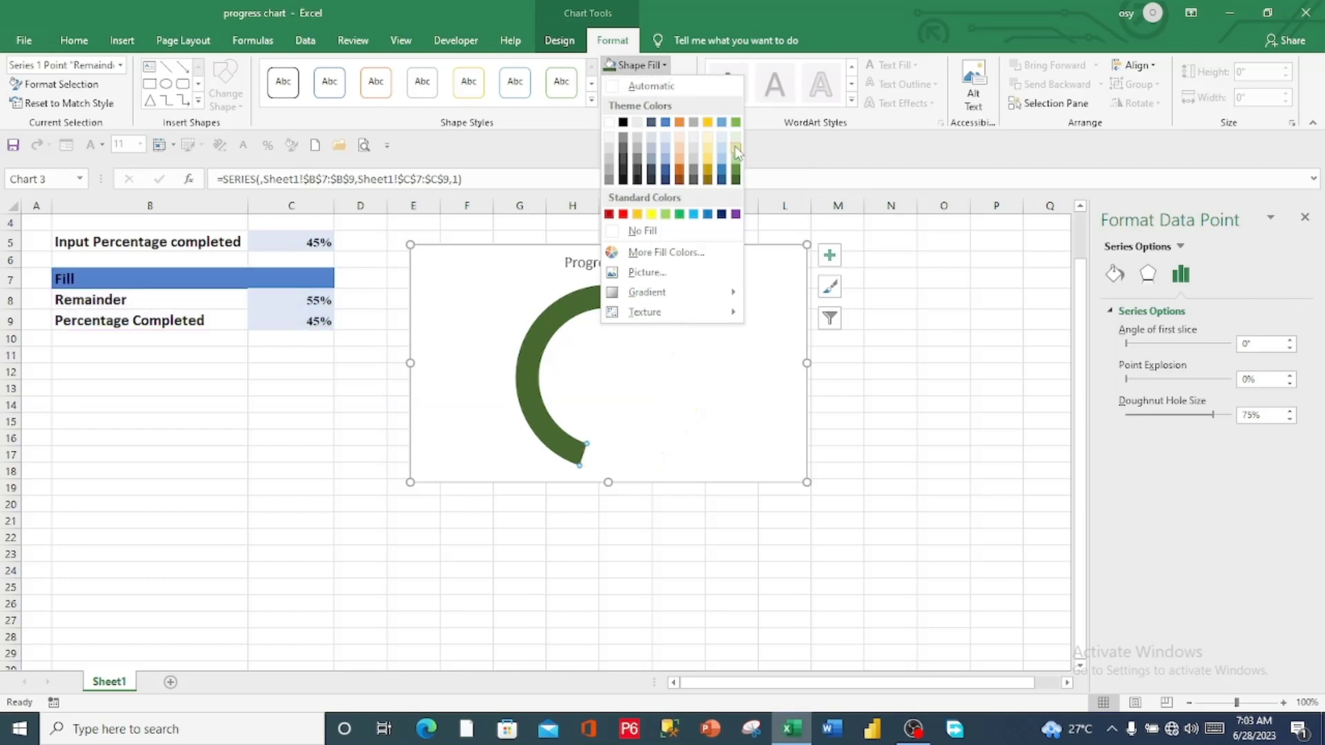
left_click(926, 372)
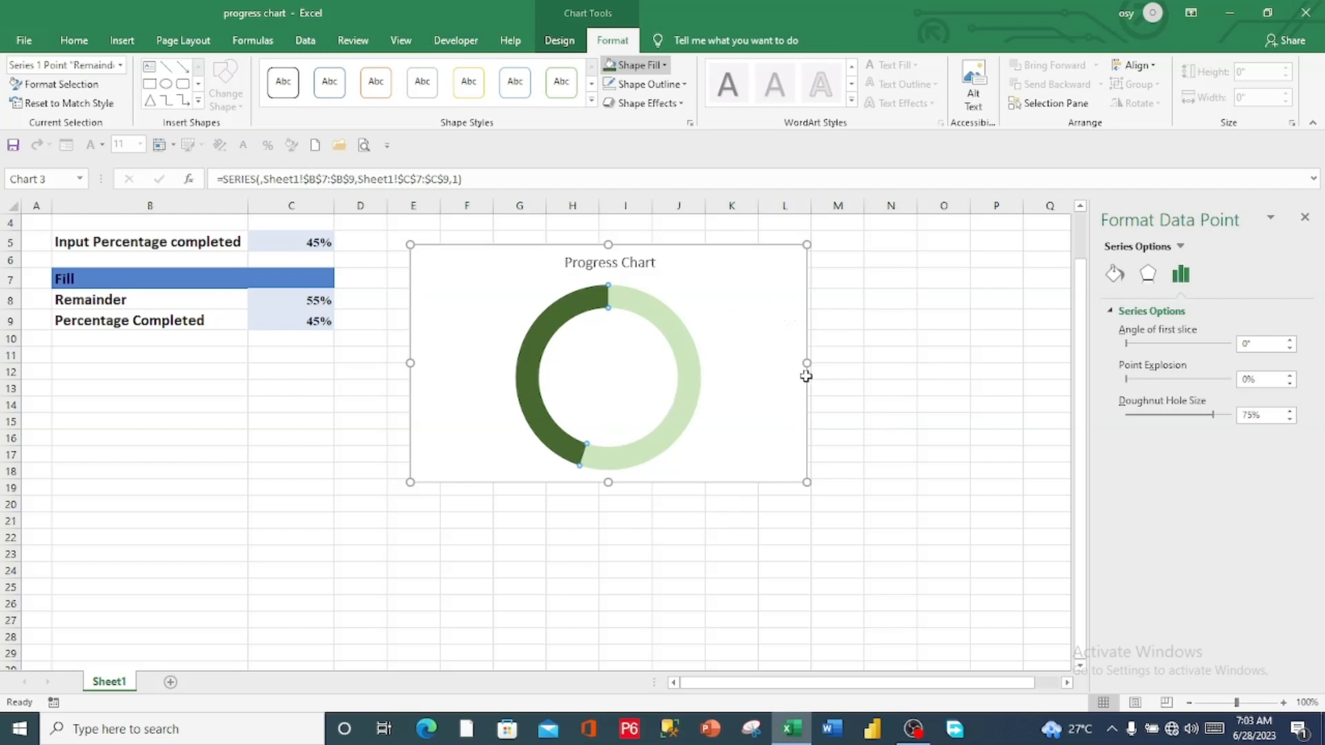
key("ctrl+z")
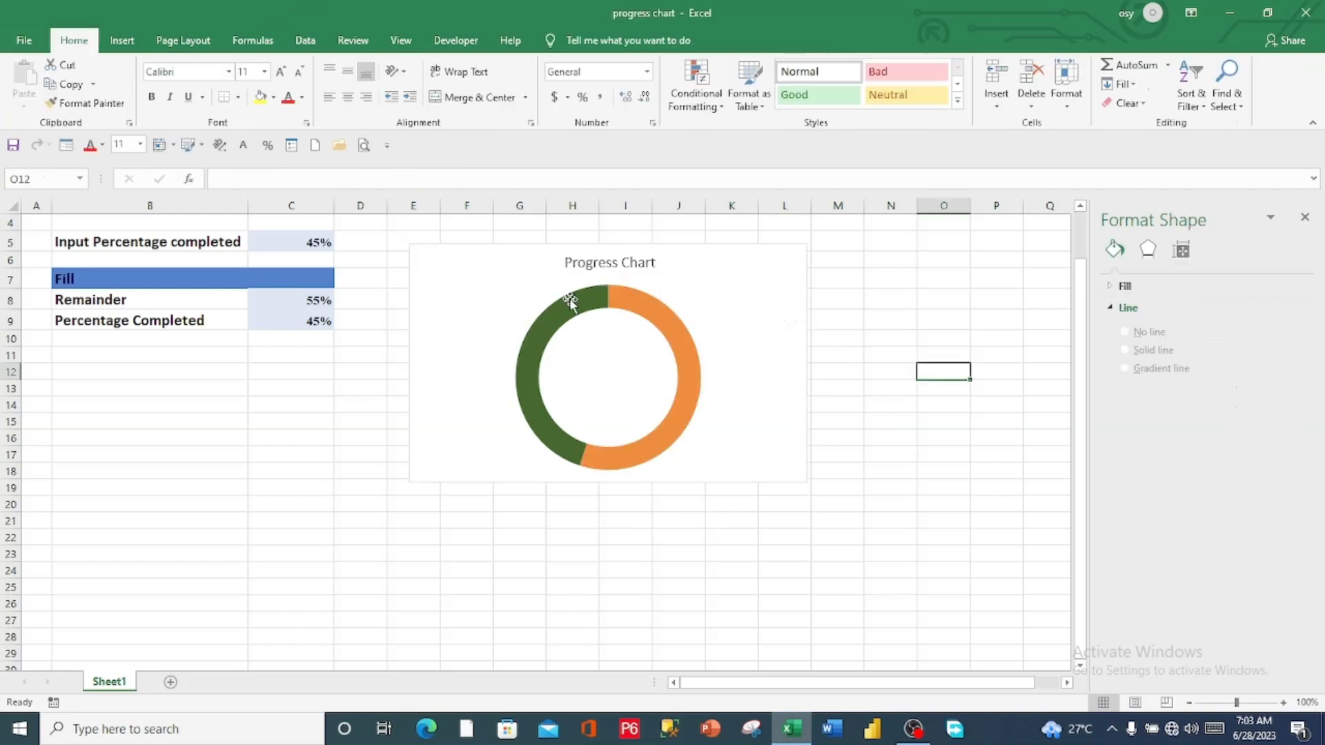
key("ctrl+y")
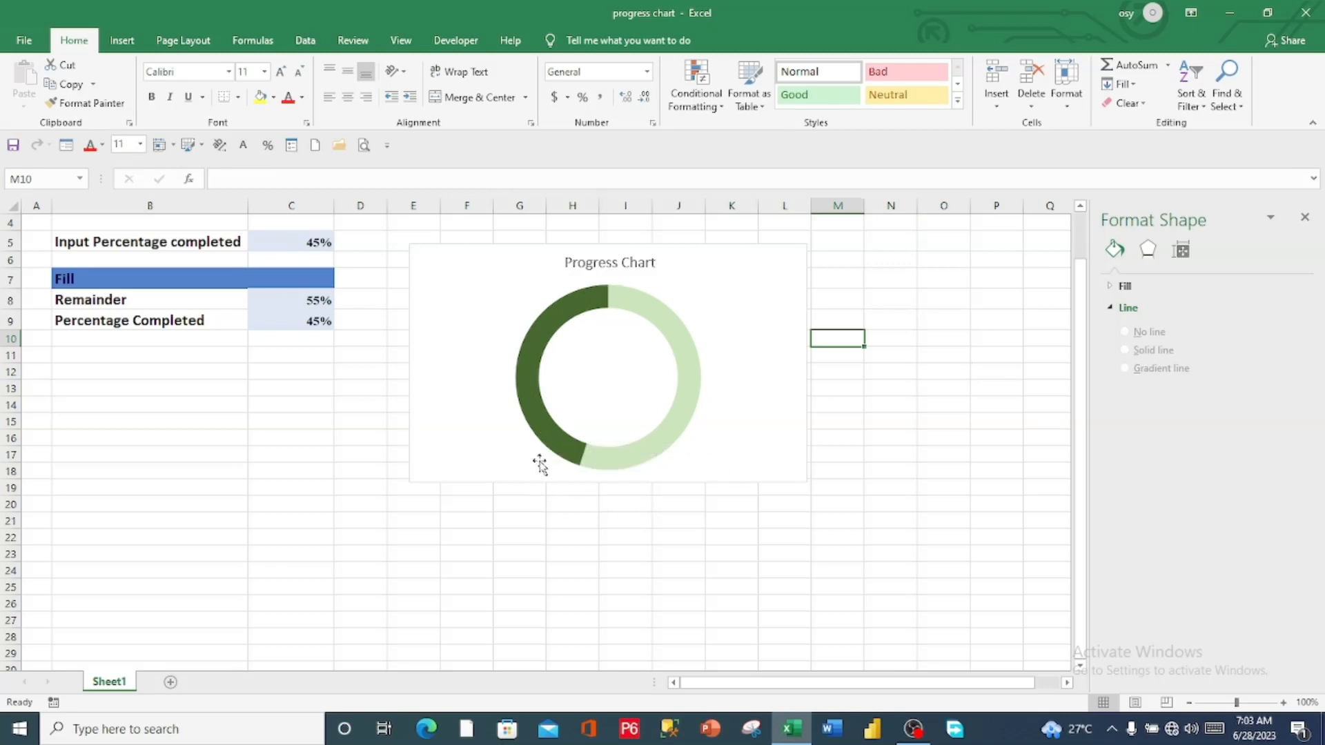
Give the Percentage Completed segment a solid border line in Green, Accent 6, Darker 50%
left_click(546, 323)
left_click(548, 324)
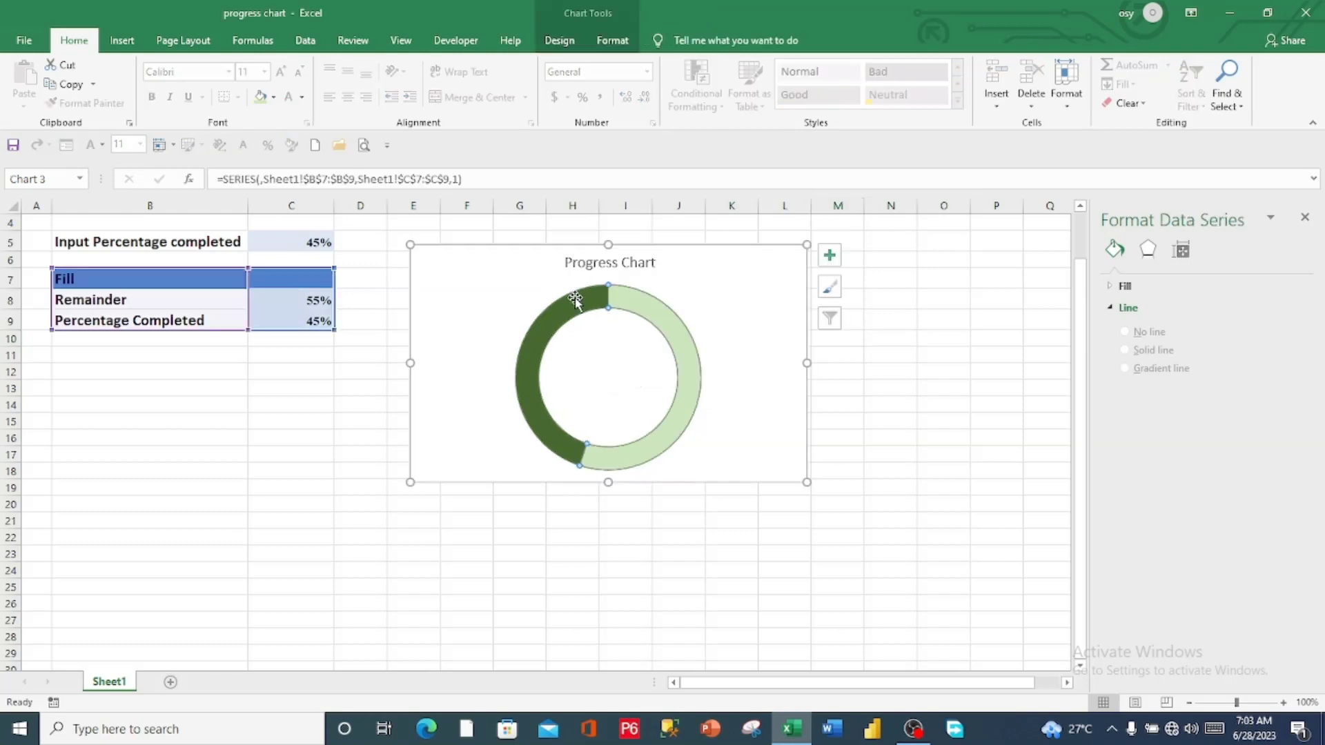
left_click(548, 326)
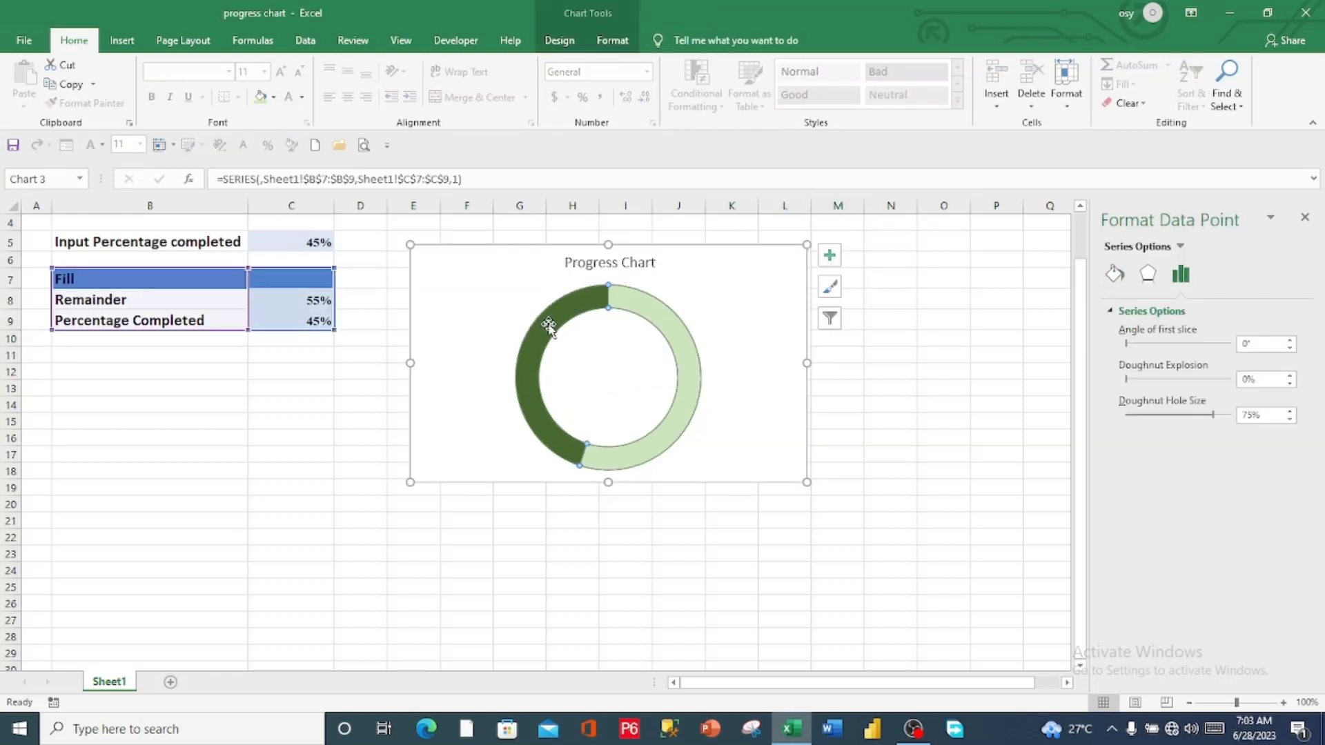
left_click(1115, 274)
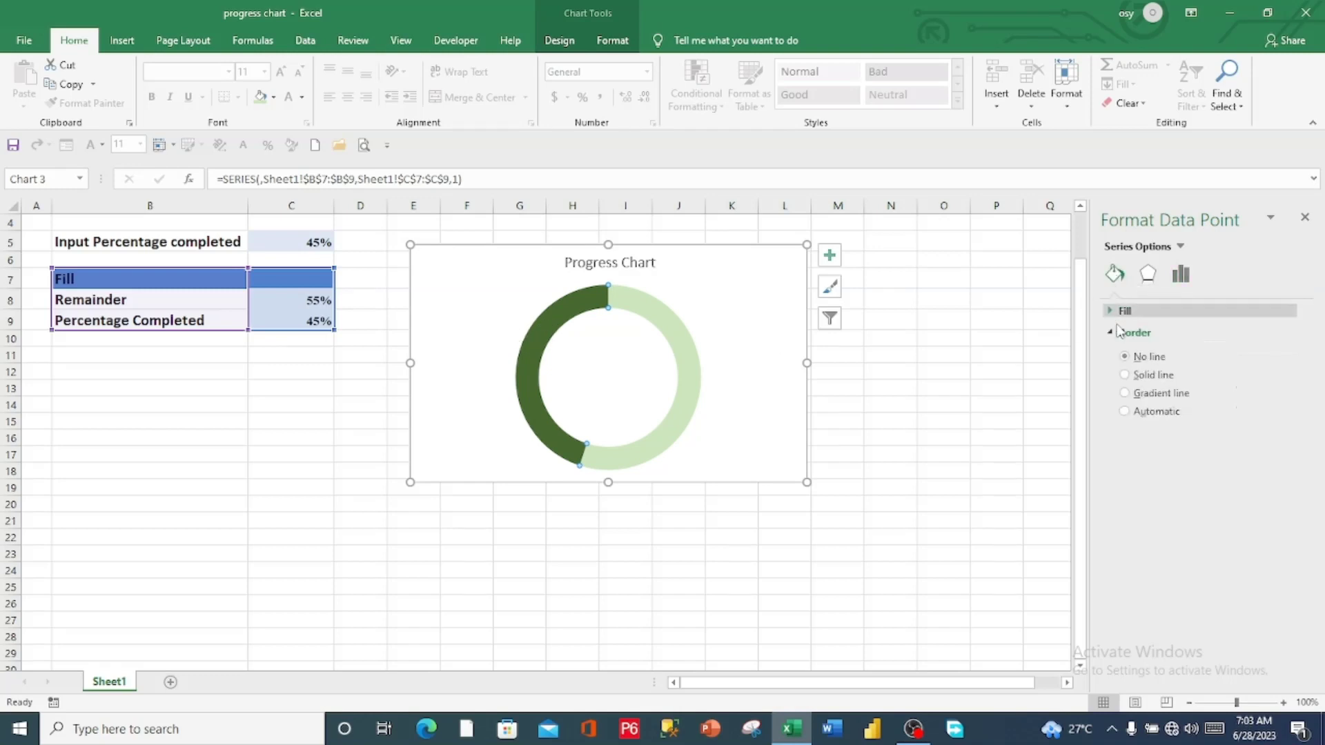
left_click(1125, 375)
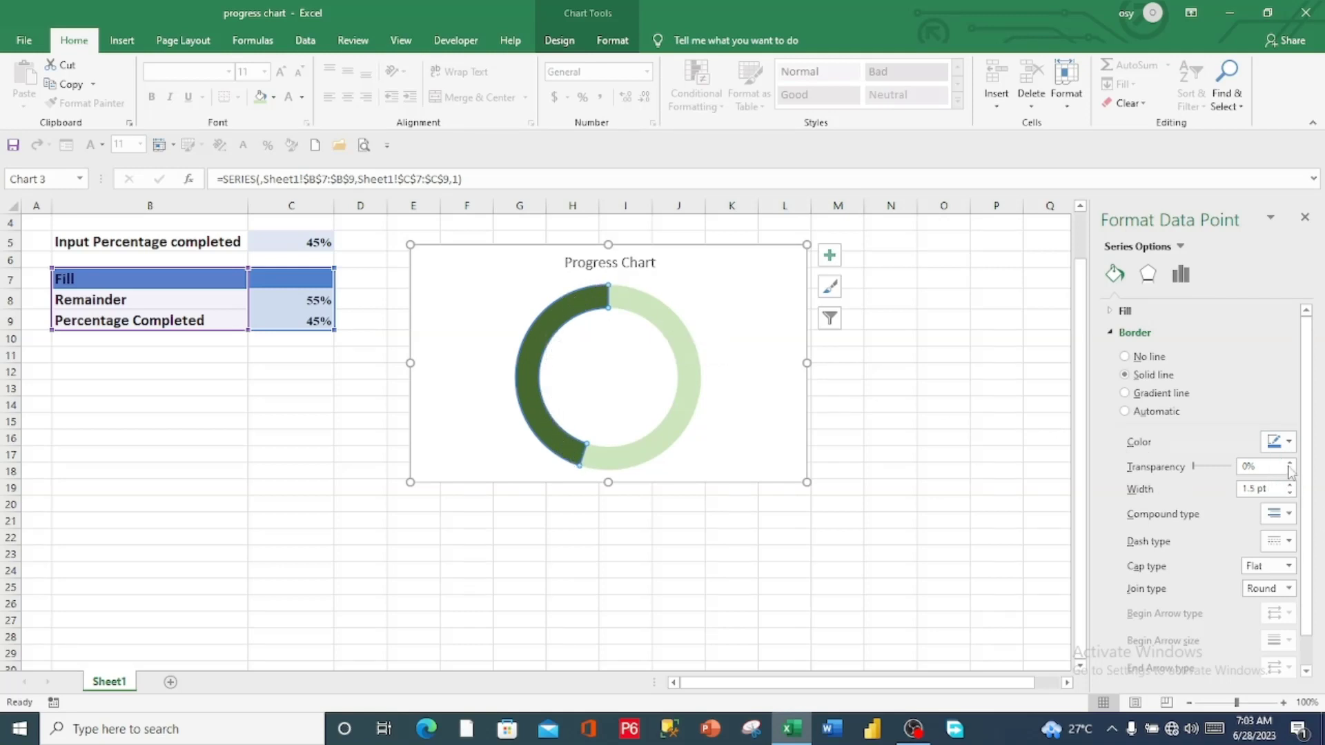
left_click(1289, 444)
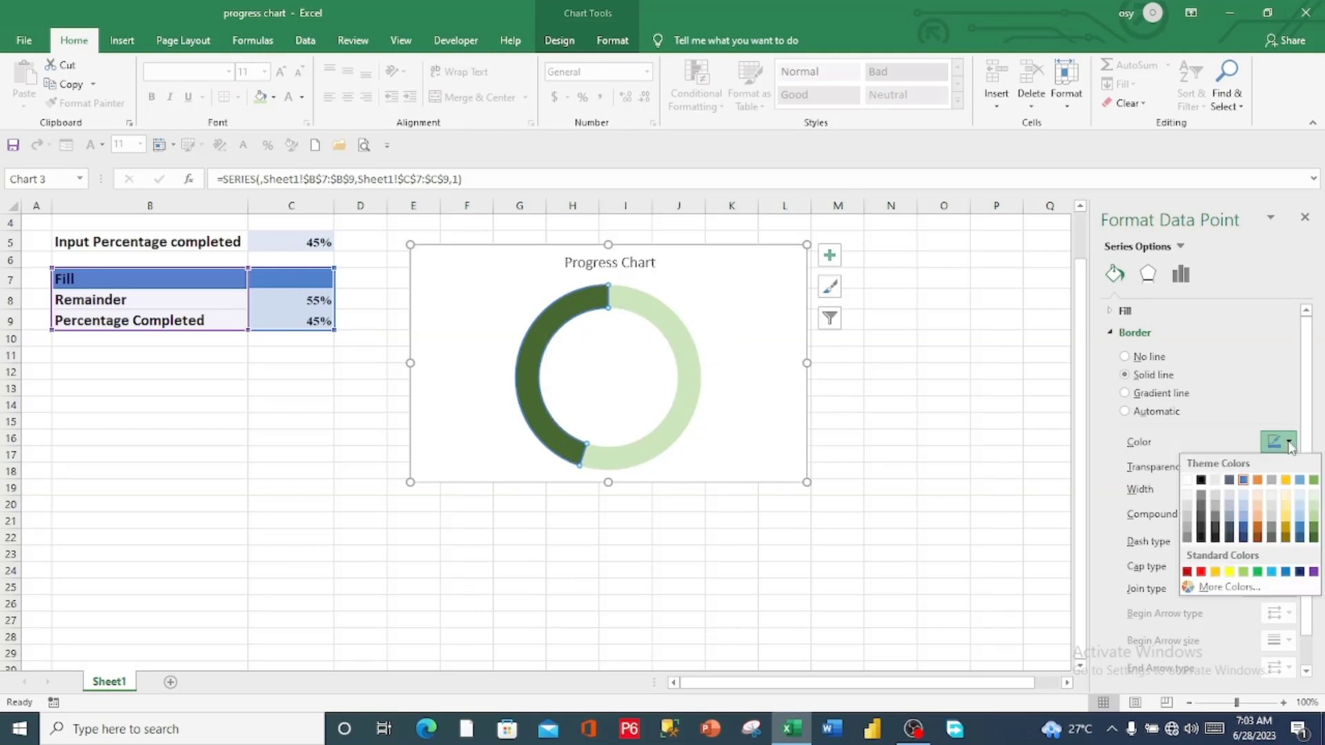
left_click(1313, 539)
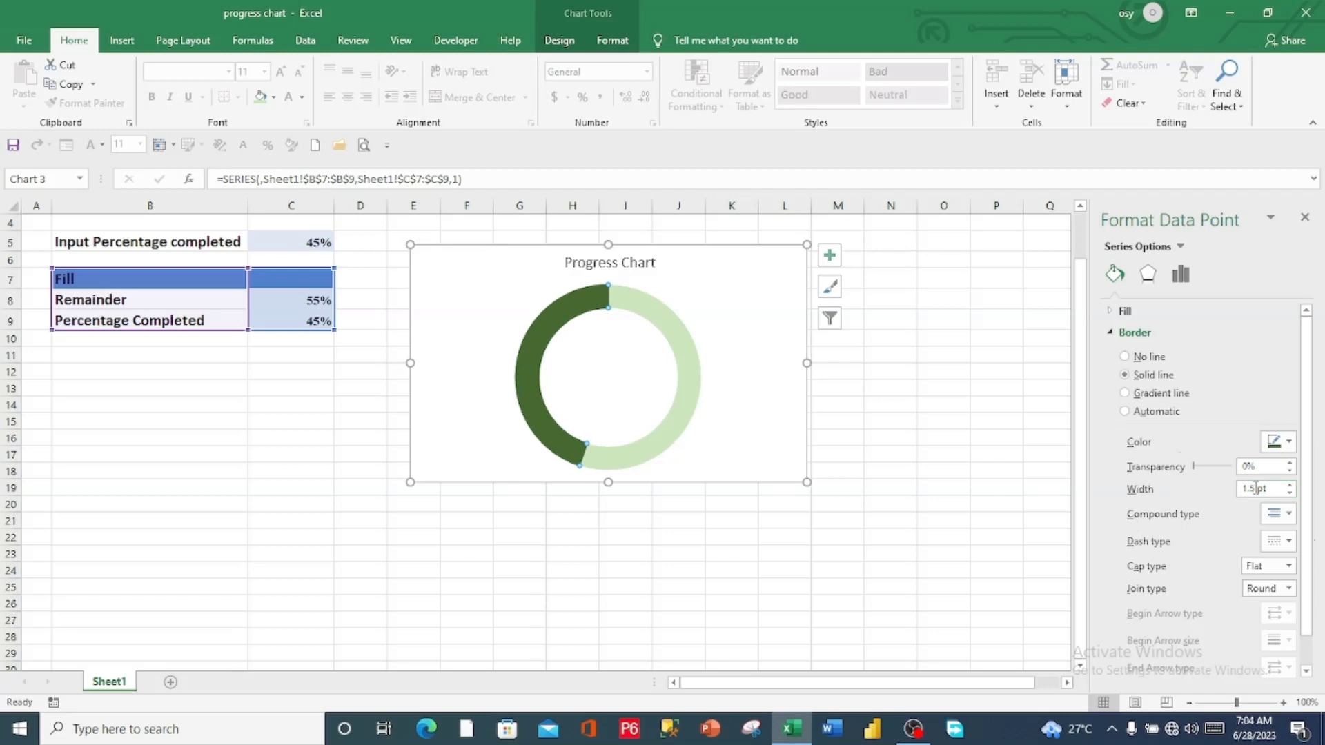
Set the Percentage Completed segment's border width to 10 pt
left_click_drag(1256, 488, 1238, 495)
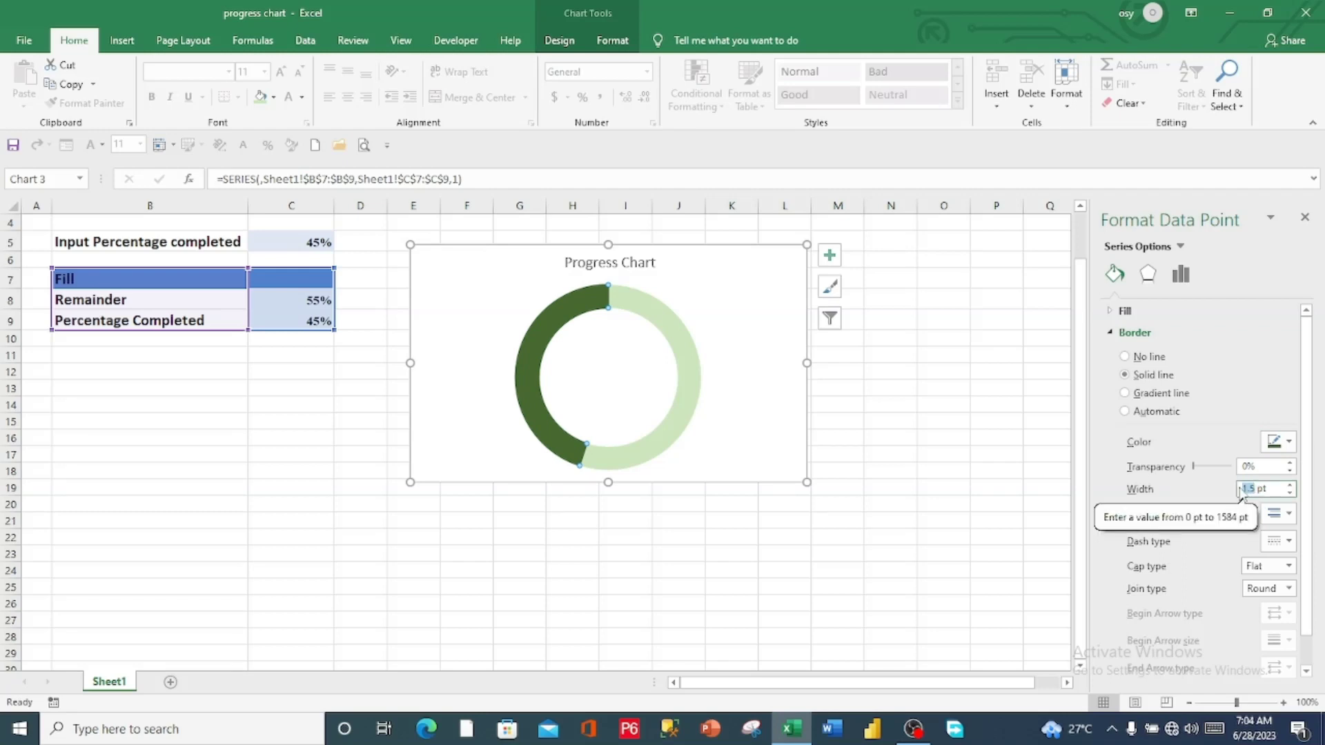
type("1")
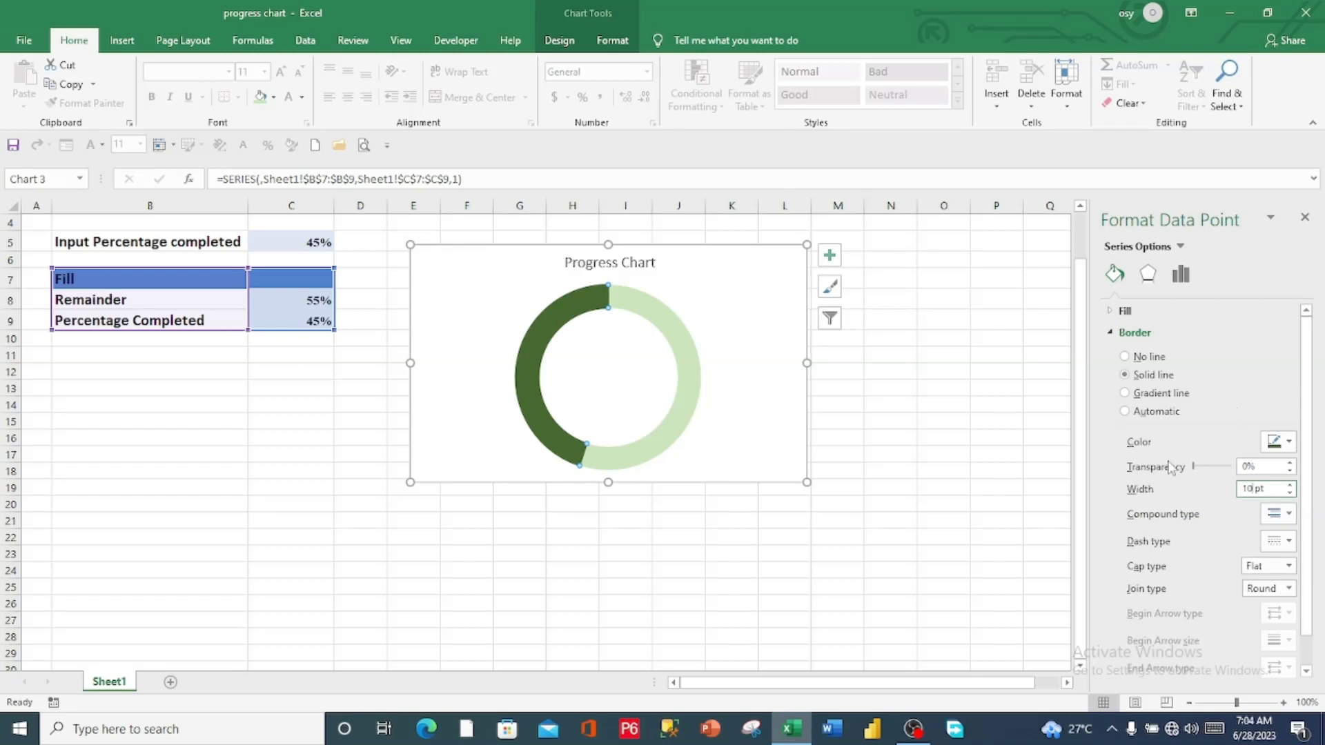
left_click(893, 391)
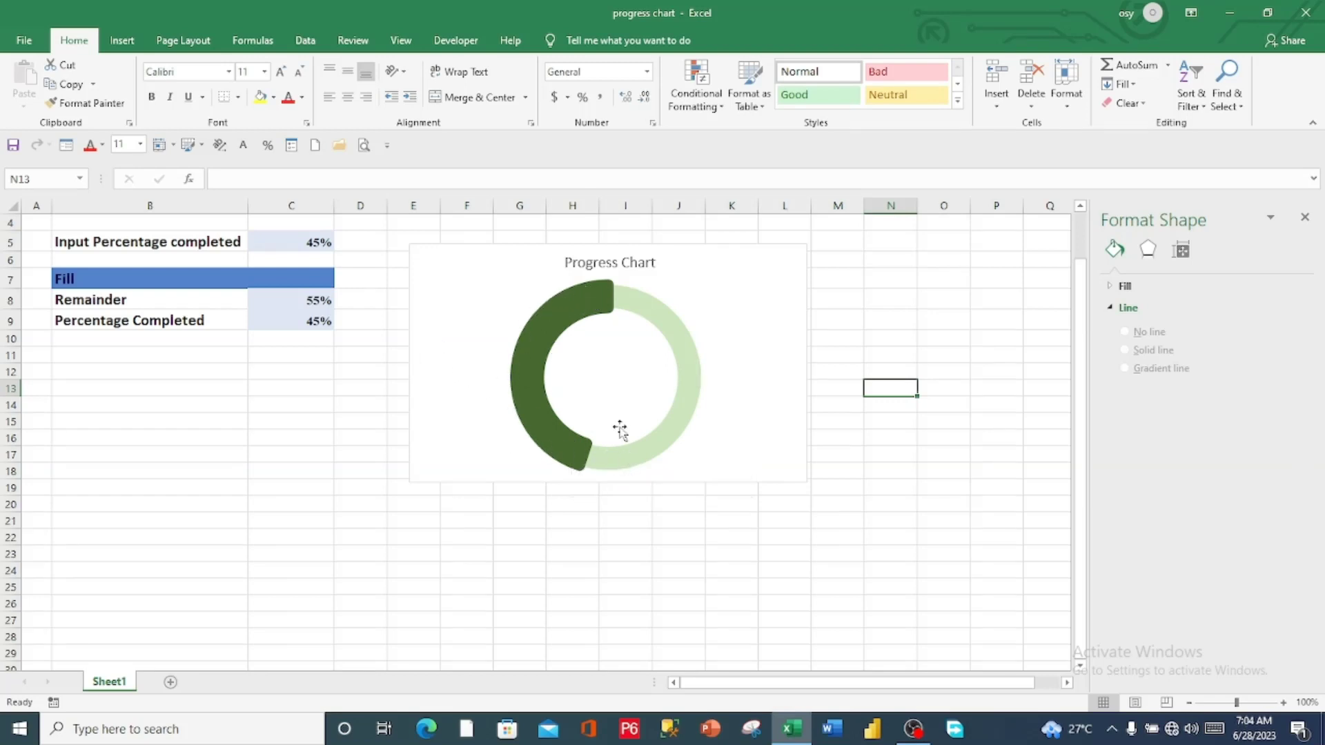
Give only the Remainder segment a solid border line in Green, Accent 6, Lighter 60%
left_click(684, 393)
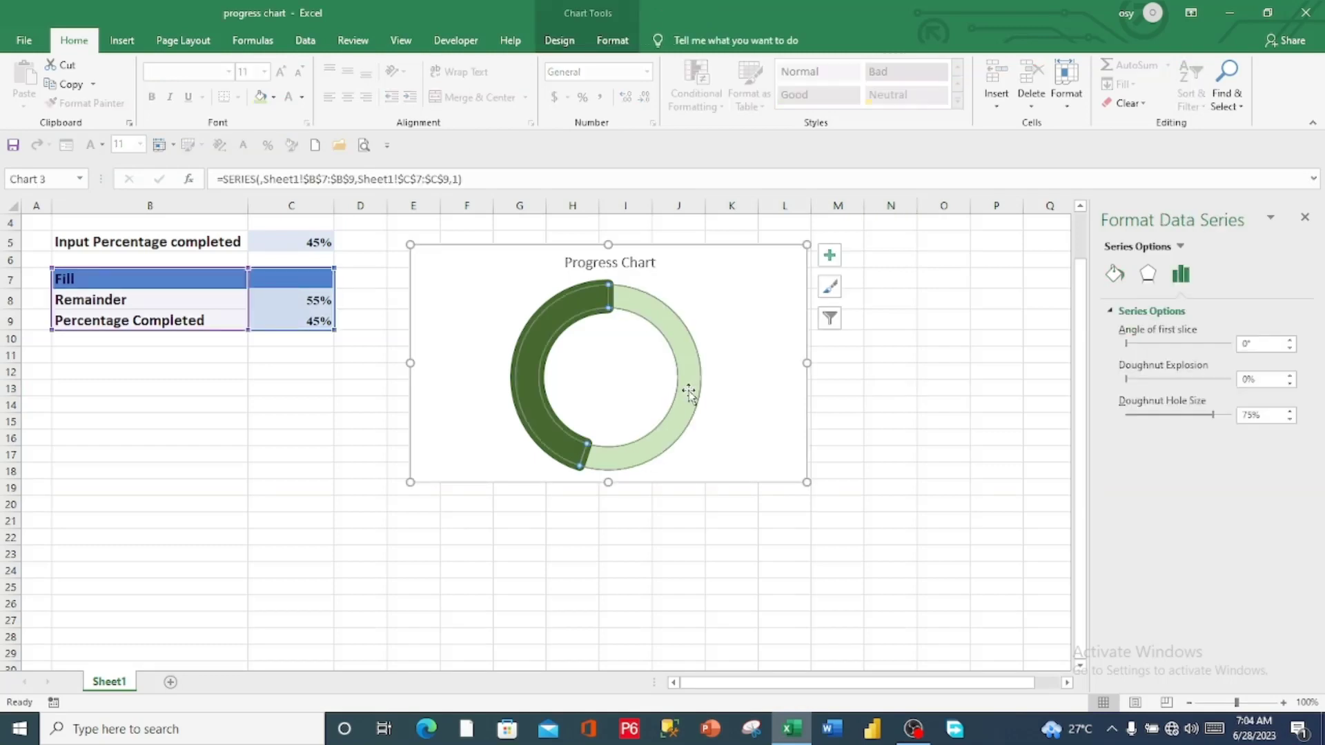
left_click(688, 393)
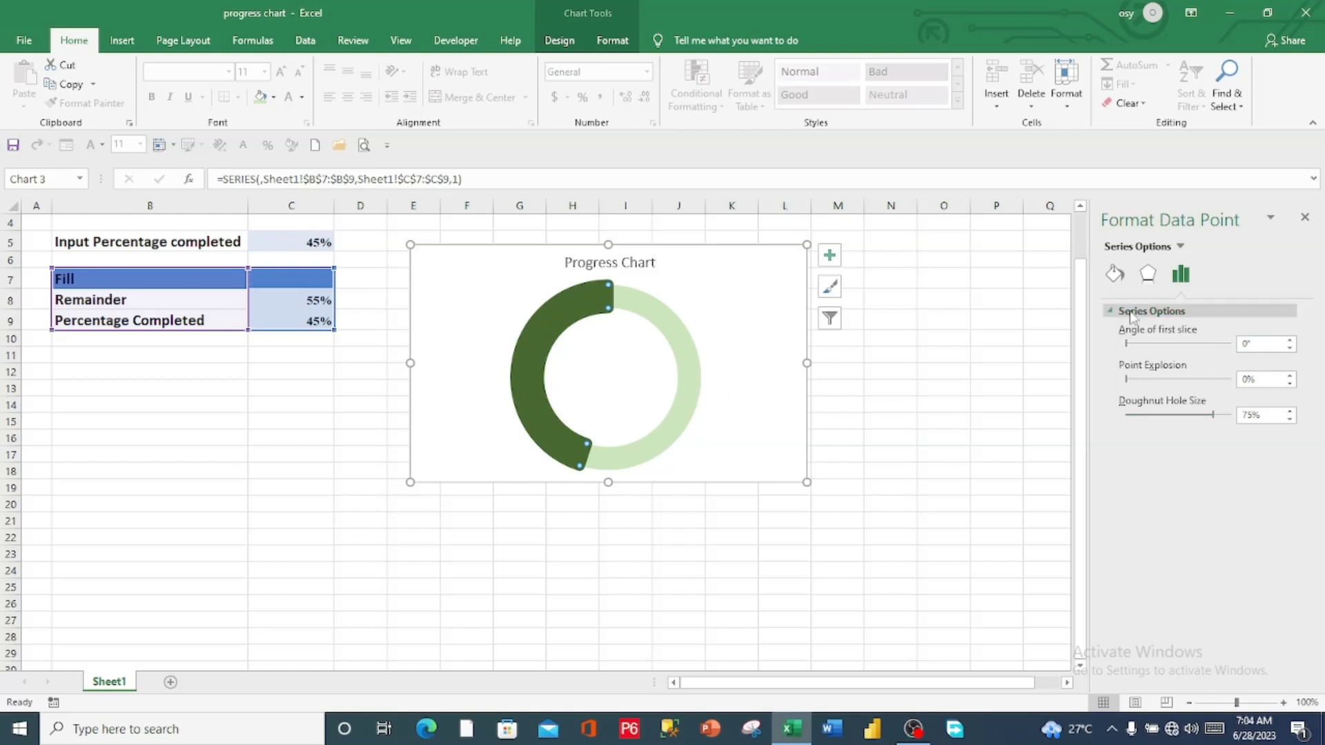
left_click(1119, 275)
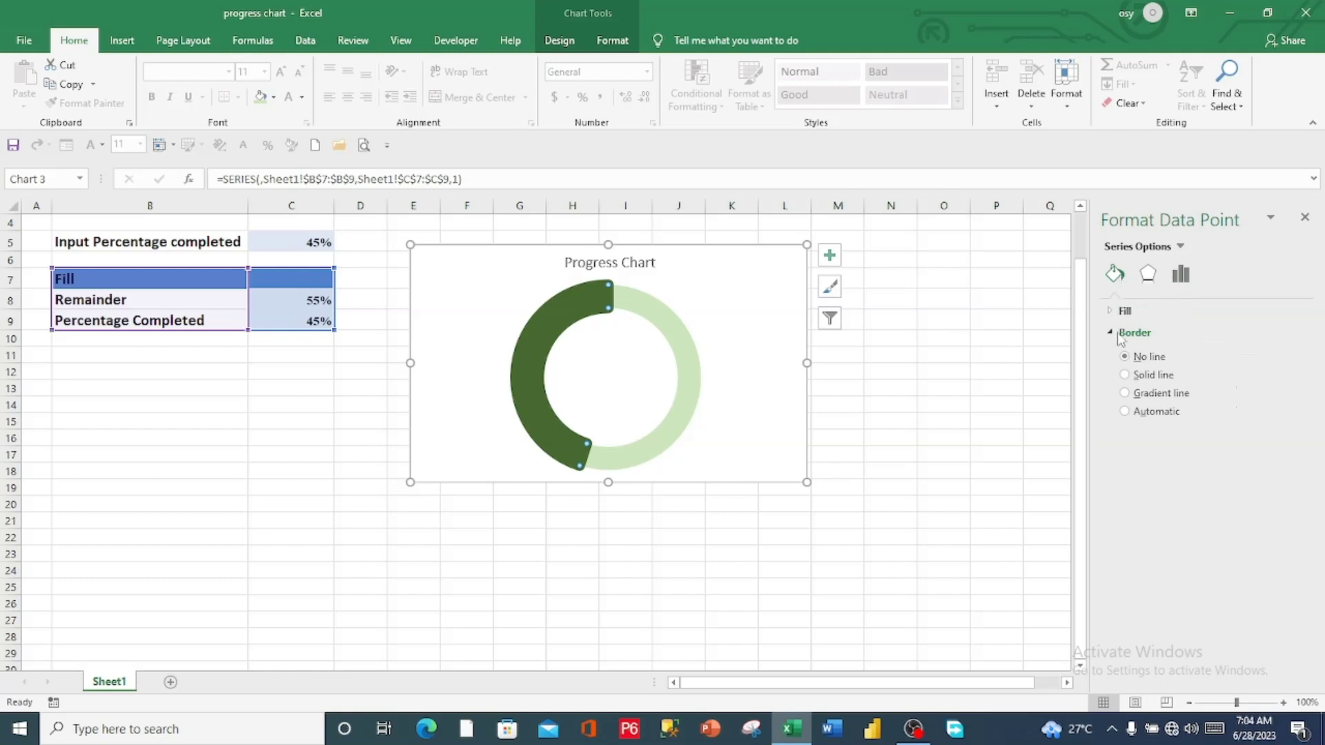
left_click(1124, 376)
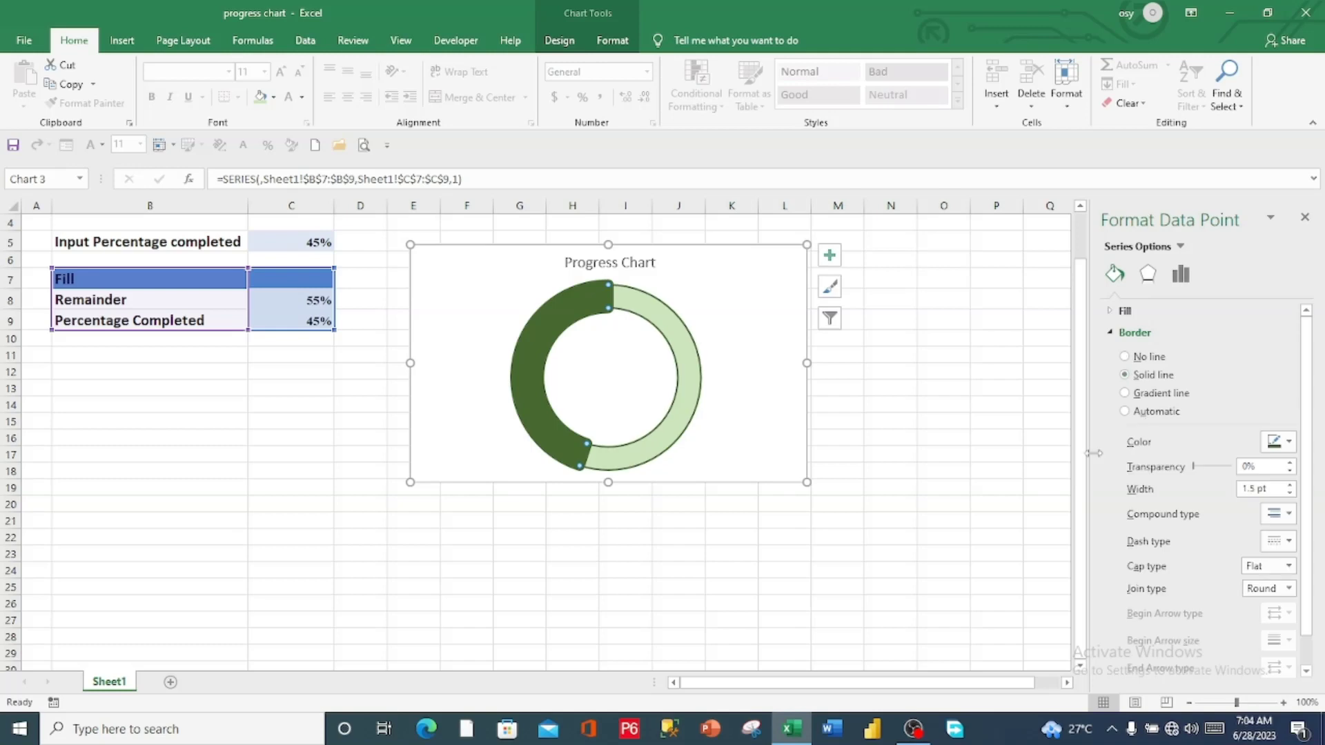
left_click(1288, 443)
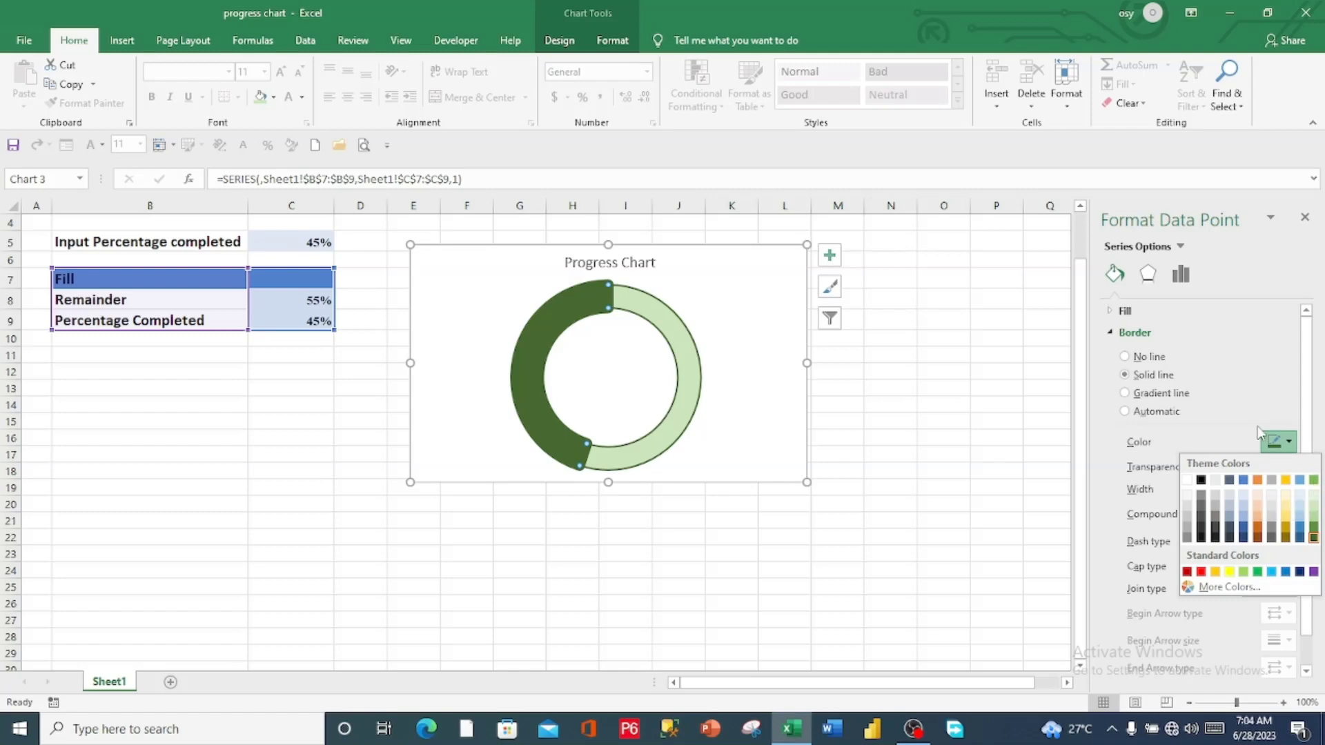
left_click(1290, 443)
left_click(1289, 443)
left_click(1315, 507)
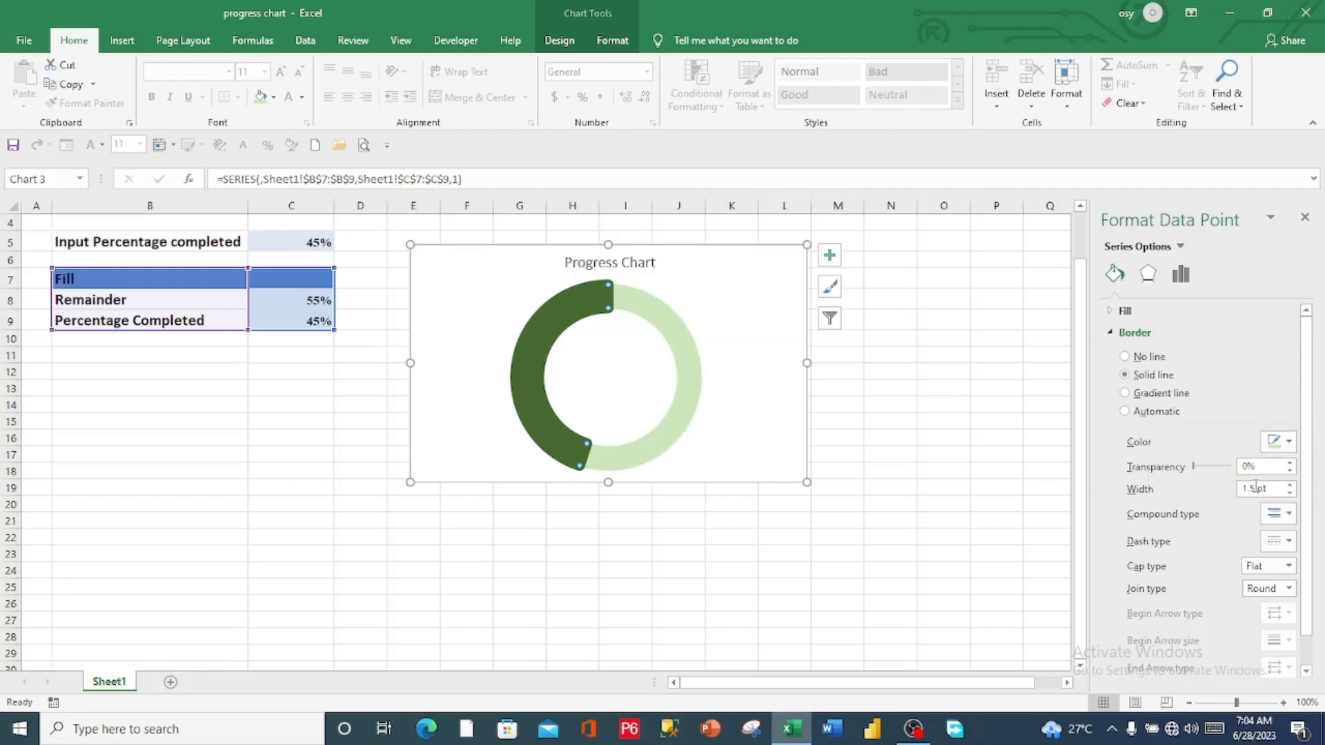
Set the Remainder segment's border width to 7 pt and deselect the chart
left_click_drag(1255, 487, 1243, 488)
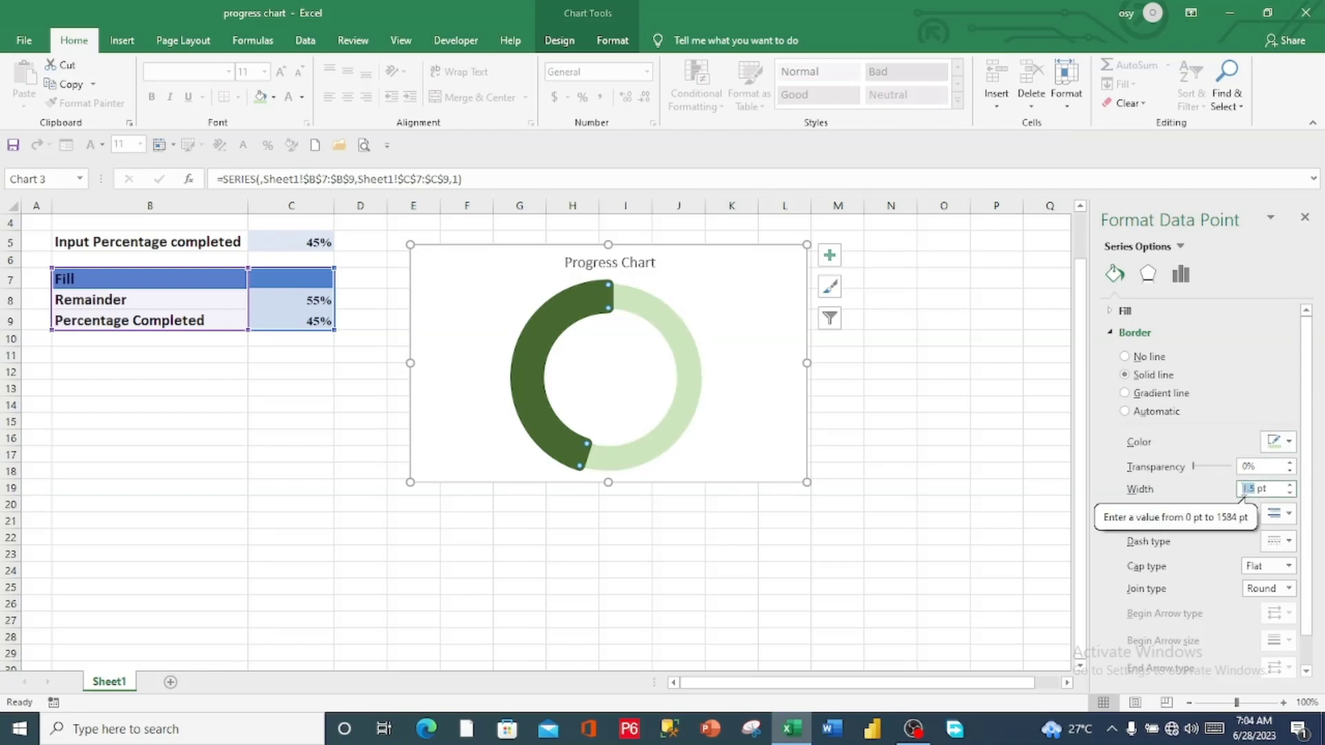
type("7")
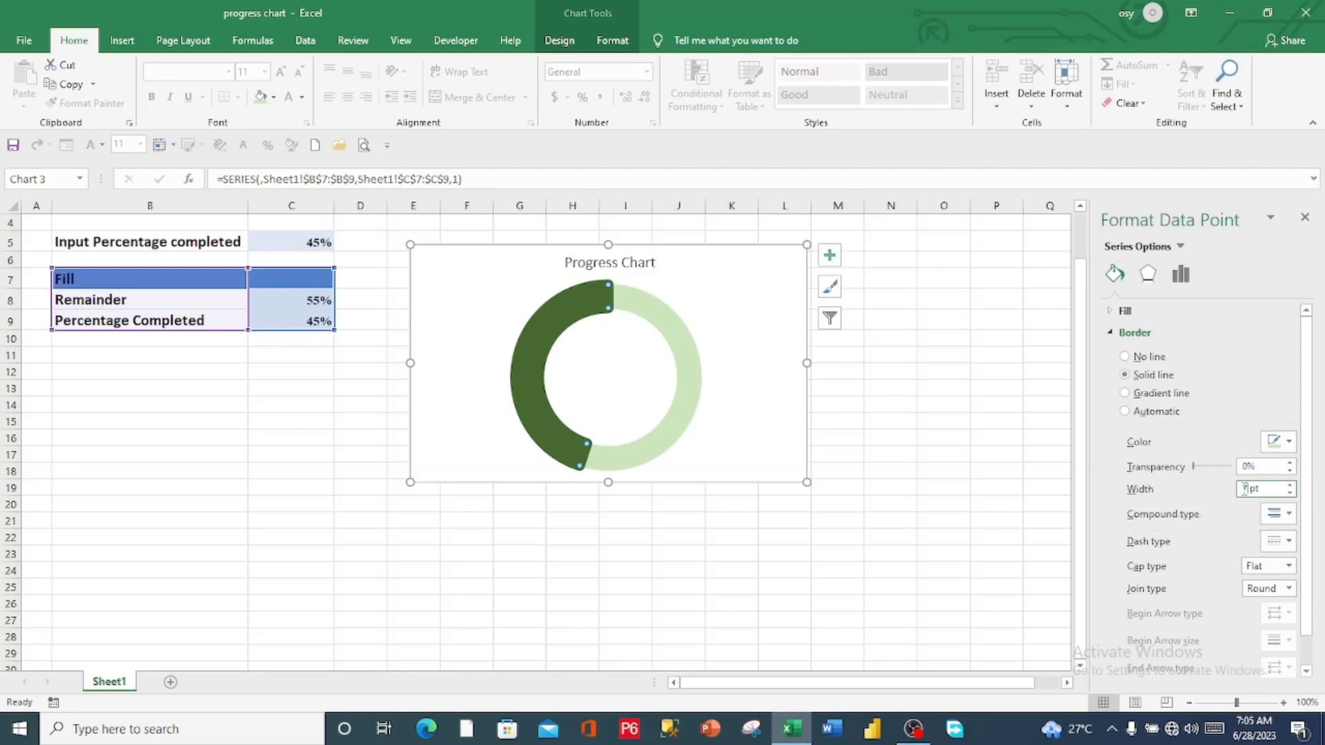
key("Return")
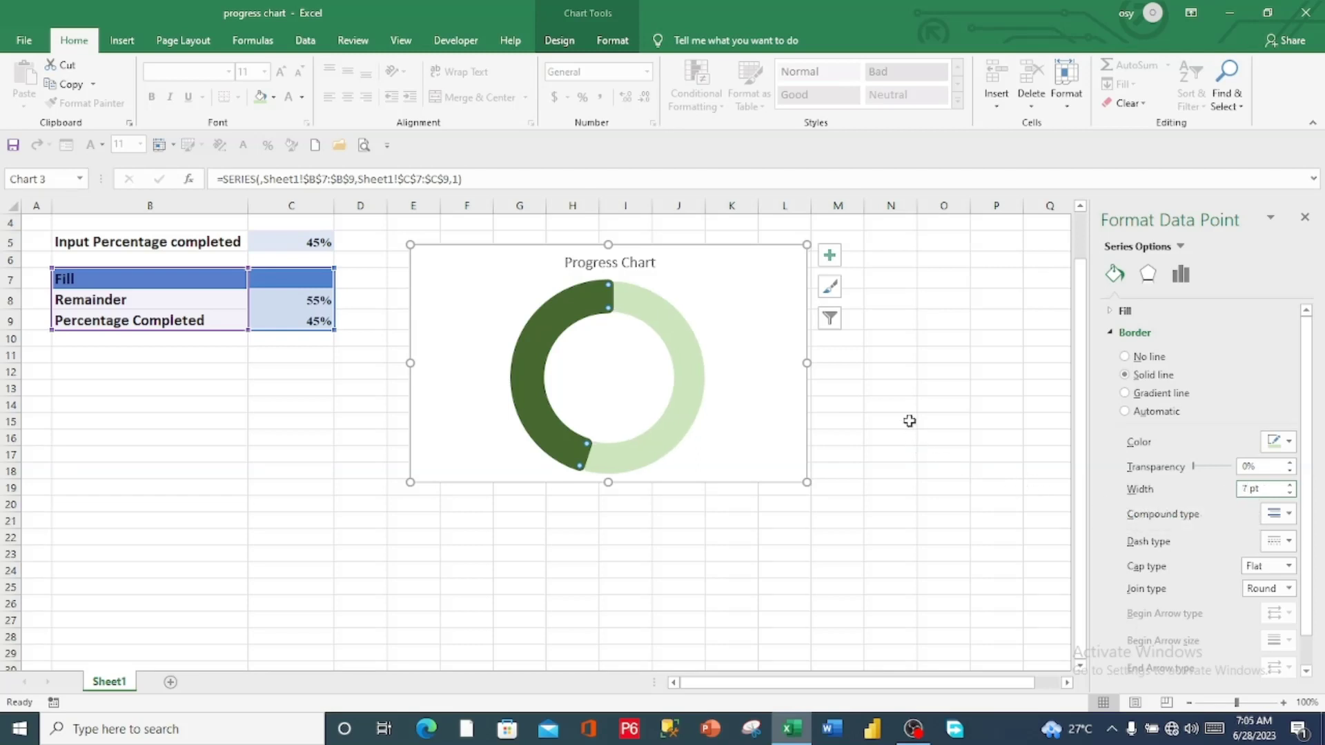
left_click(910, 421)
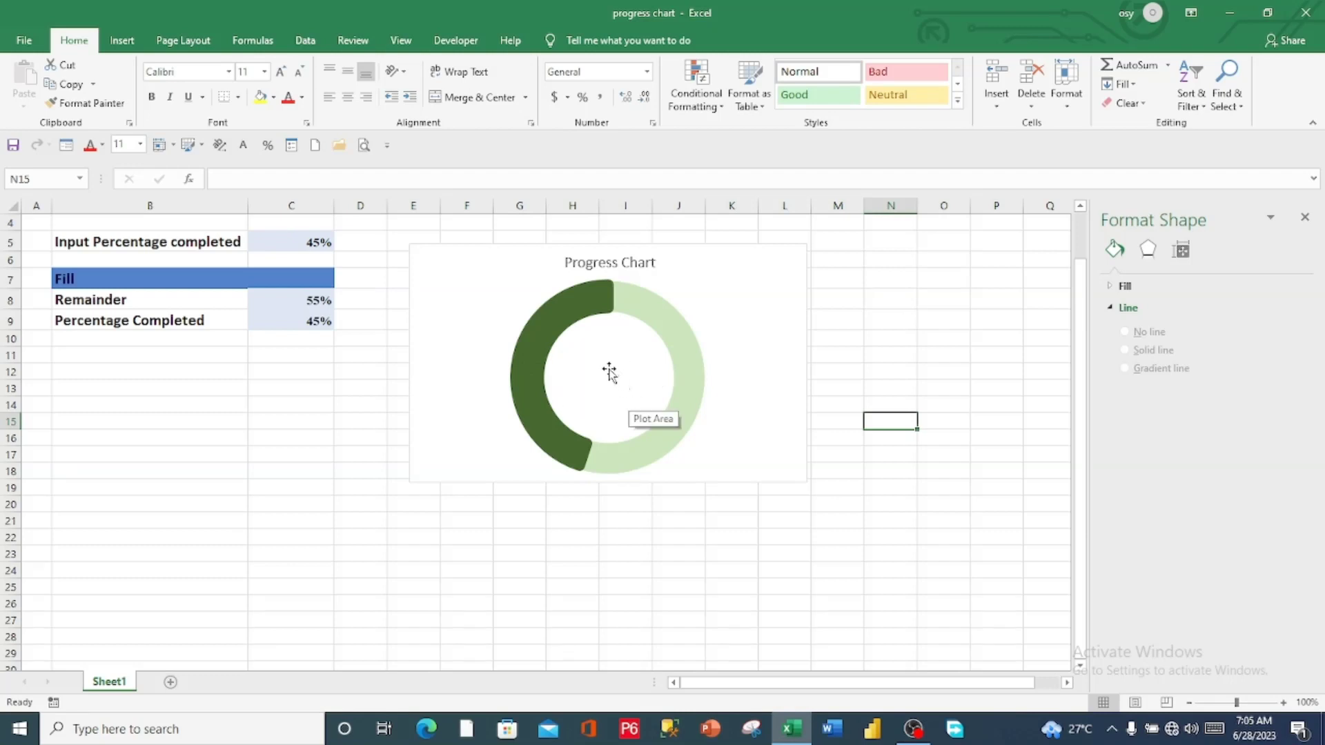
Insert a text box within the chart, drawn inside the doughnut's hole
left_click(123, 44)
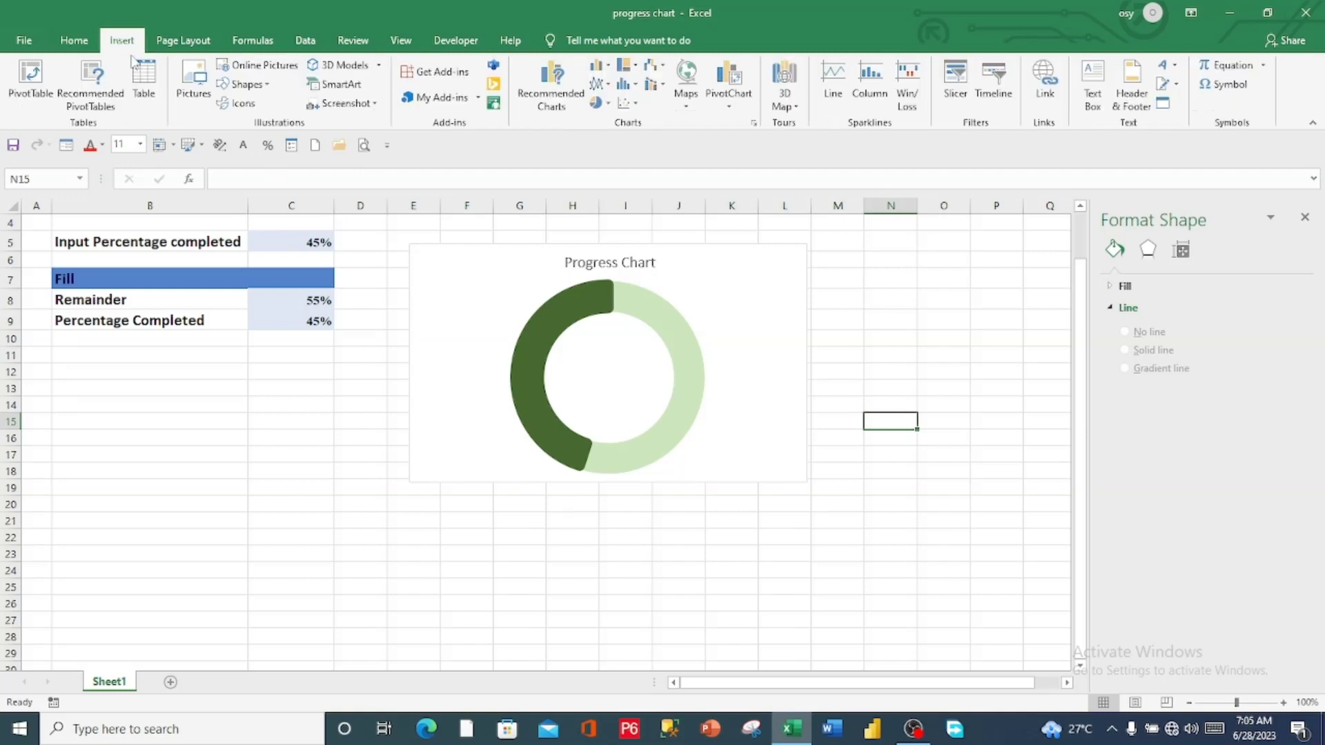
left_click(432, 287)
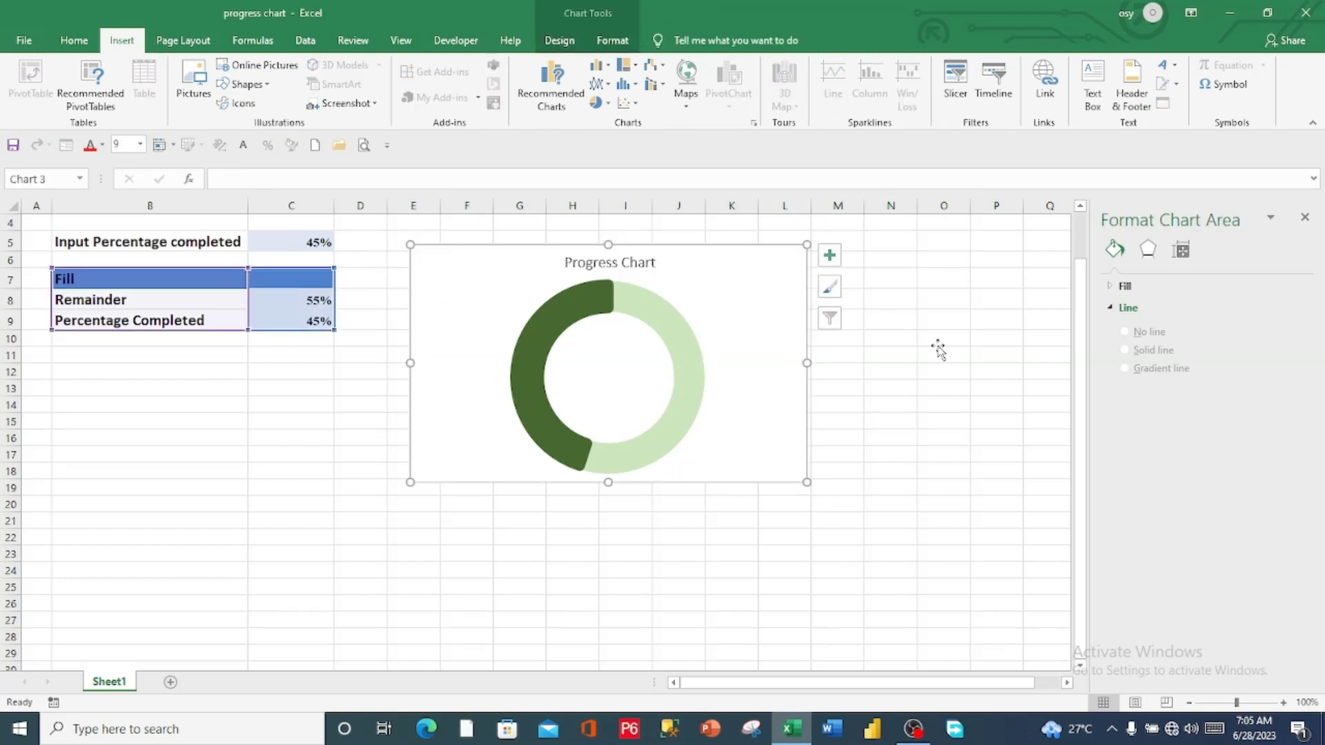
left_click(1093, 84)
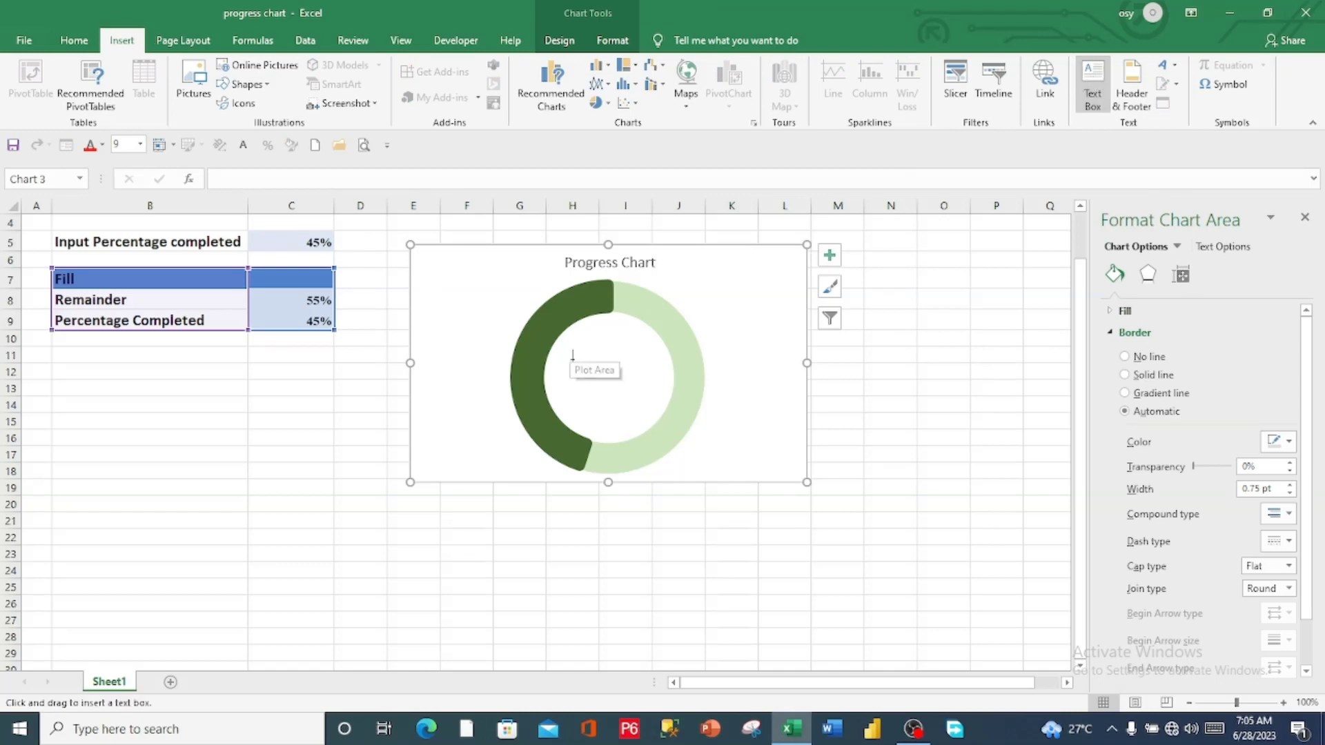
left_click_drag(573, 360, 645, 417)
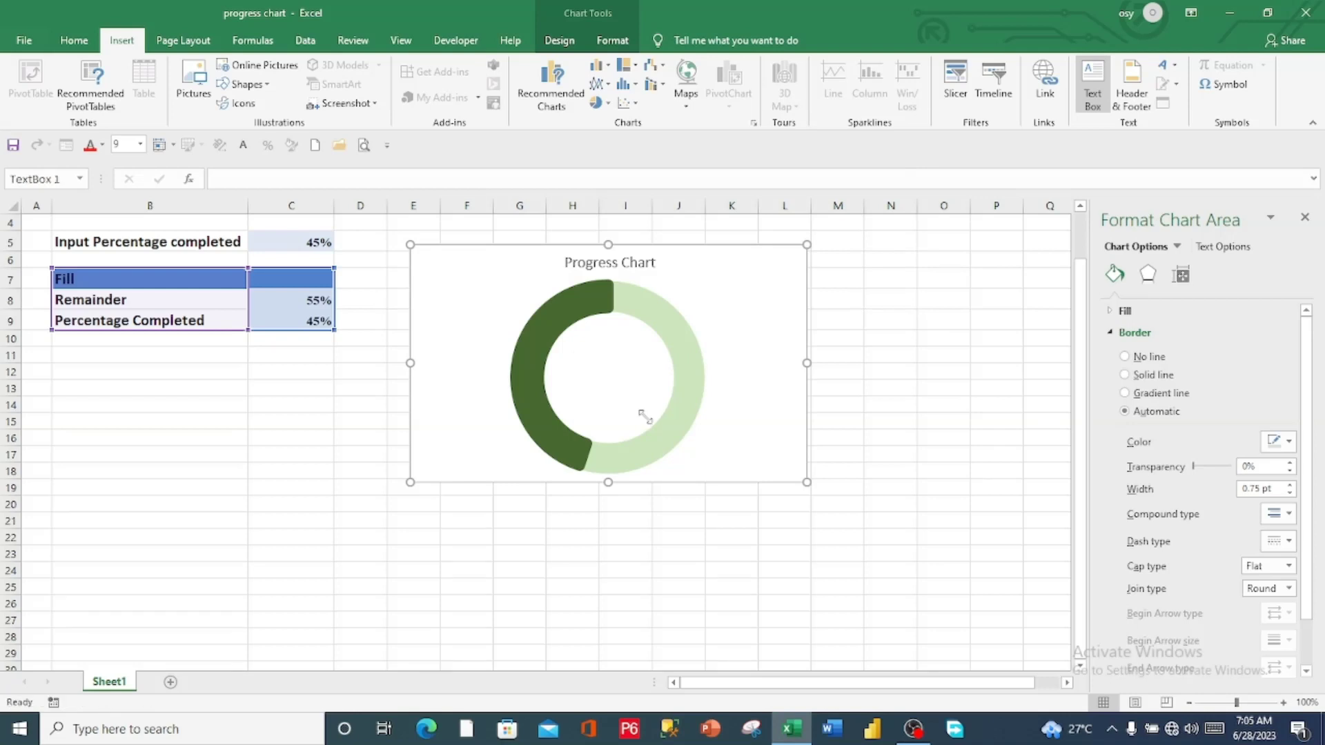
Link the text box to the input percentage cell with the formula =Sheet1!$C$5
left_click(221, 178)
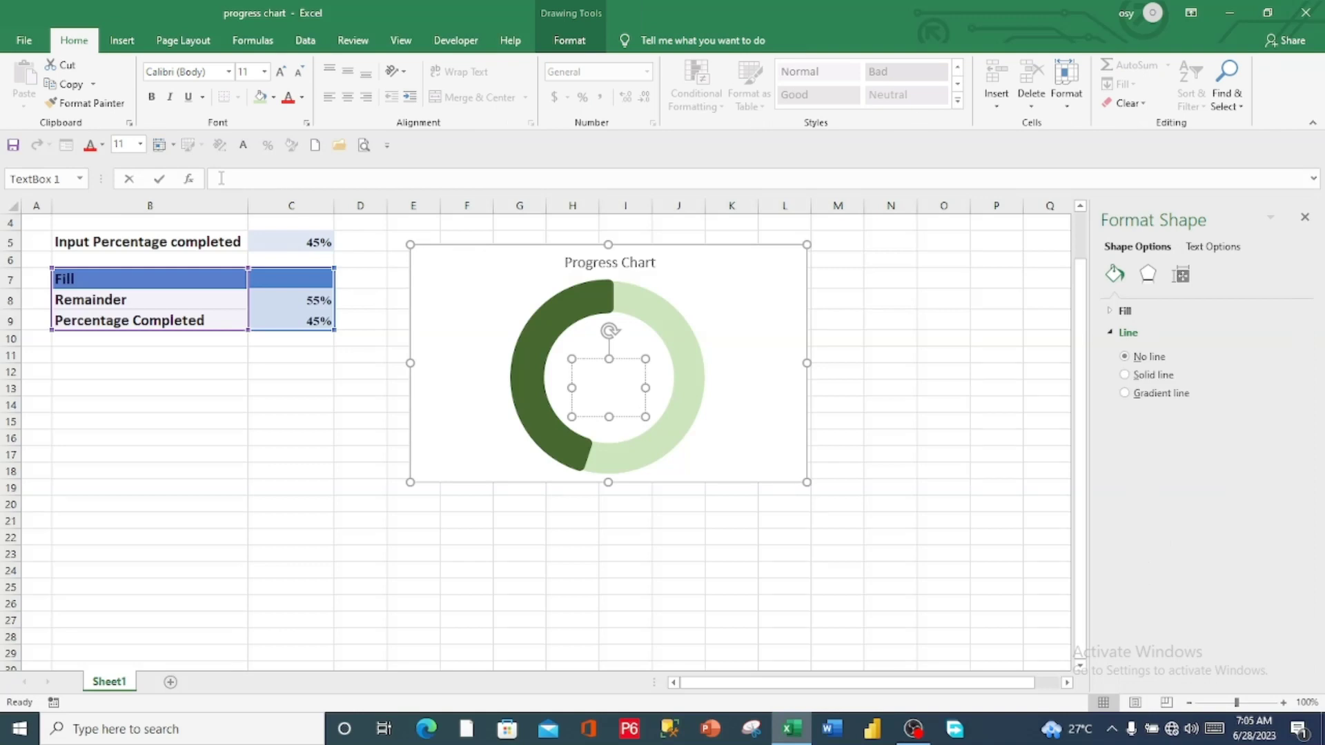
type("=")
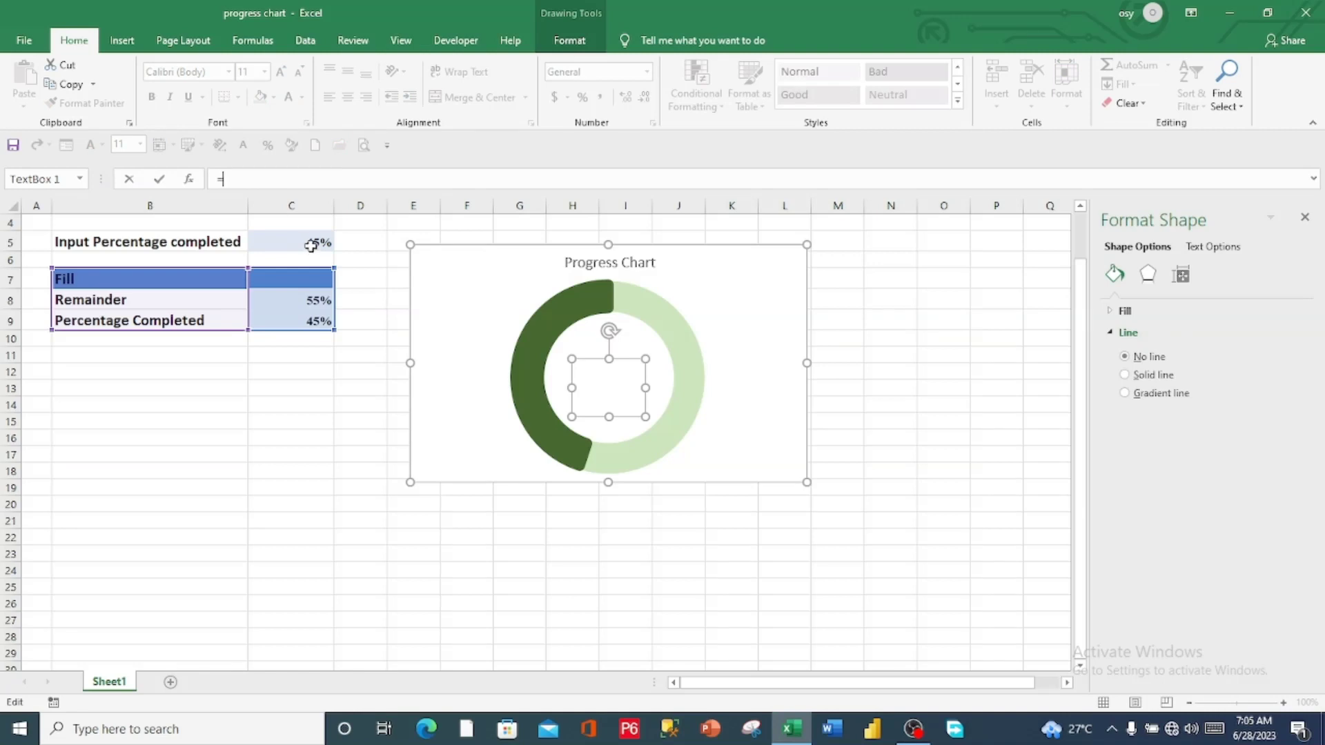
left_click(311, 247)
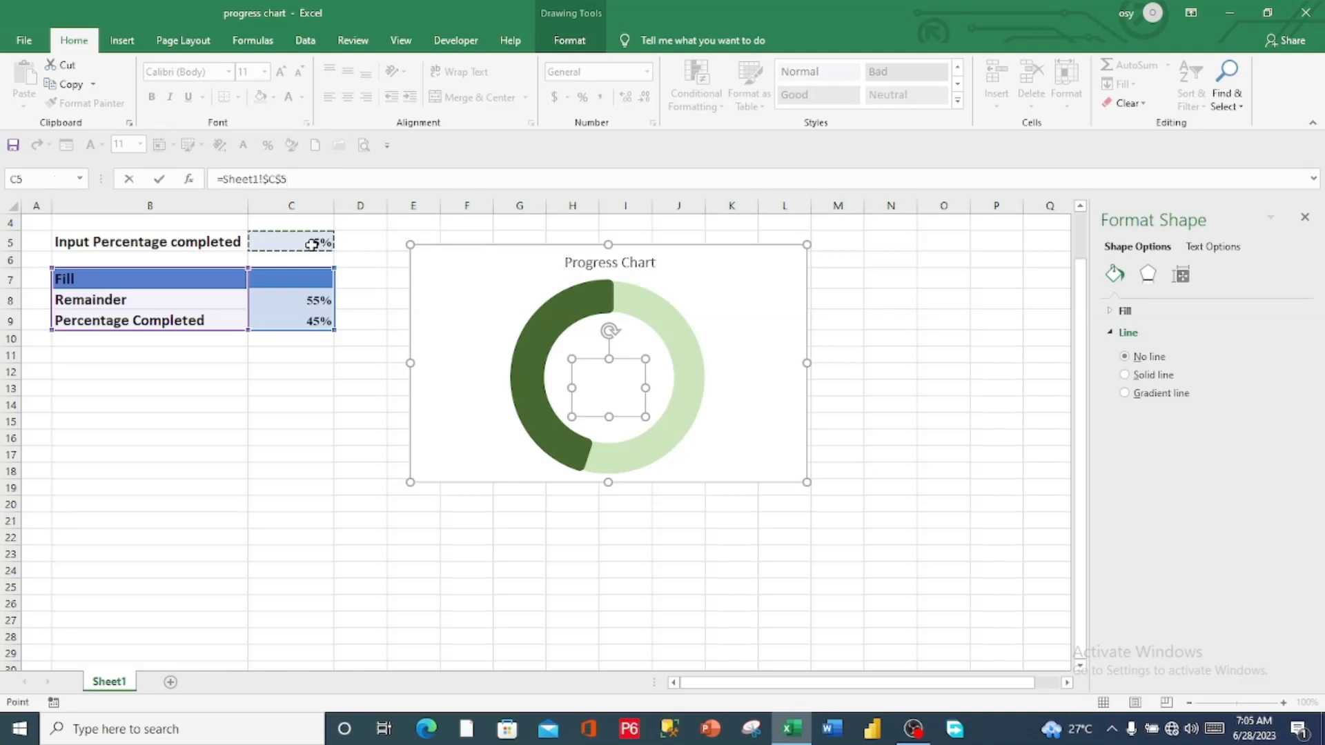
key("Return")
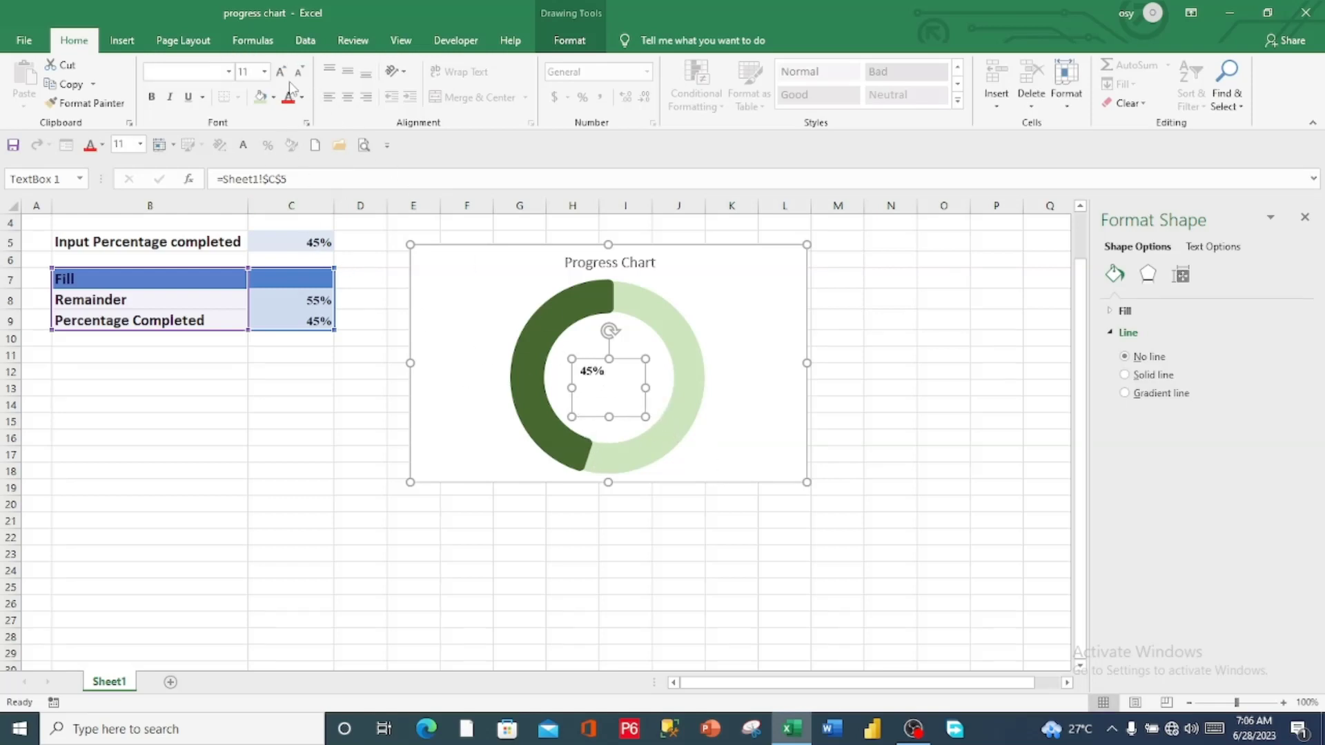
Set the font of the percentage label inside the doughnut to Times New Roman at 24 pt
left_click(264, 71)
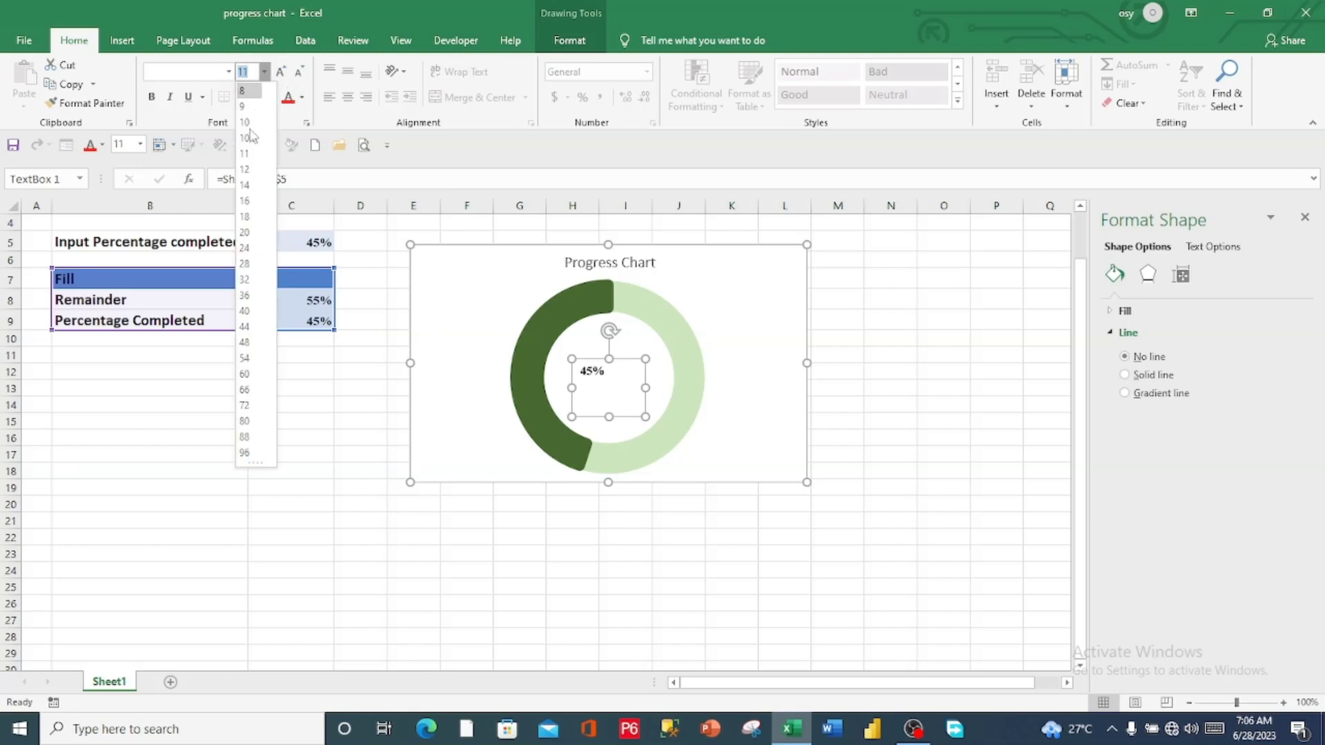
left_click(245, 263)
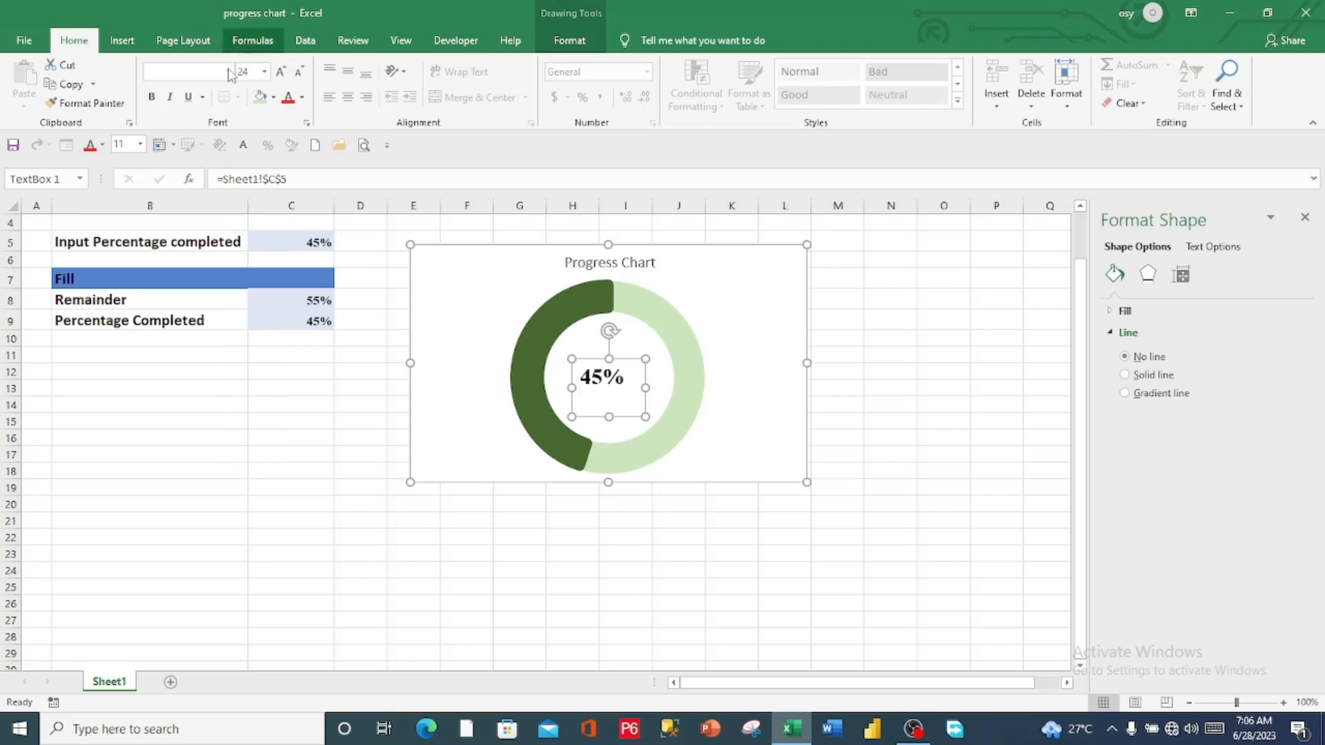
left_click(229, 72)
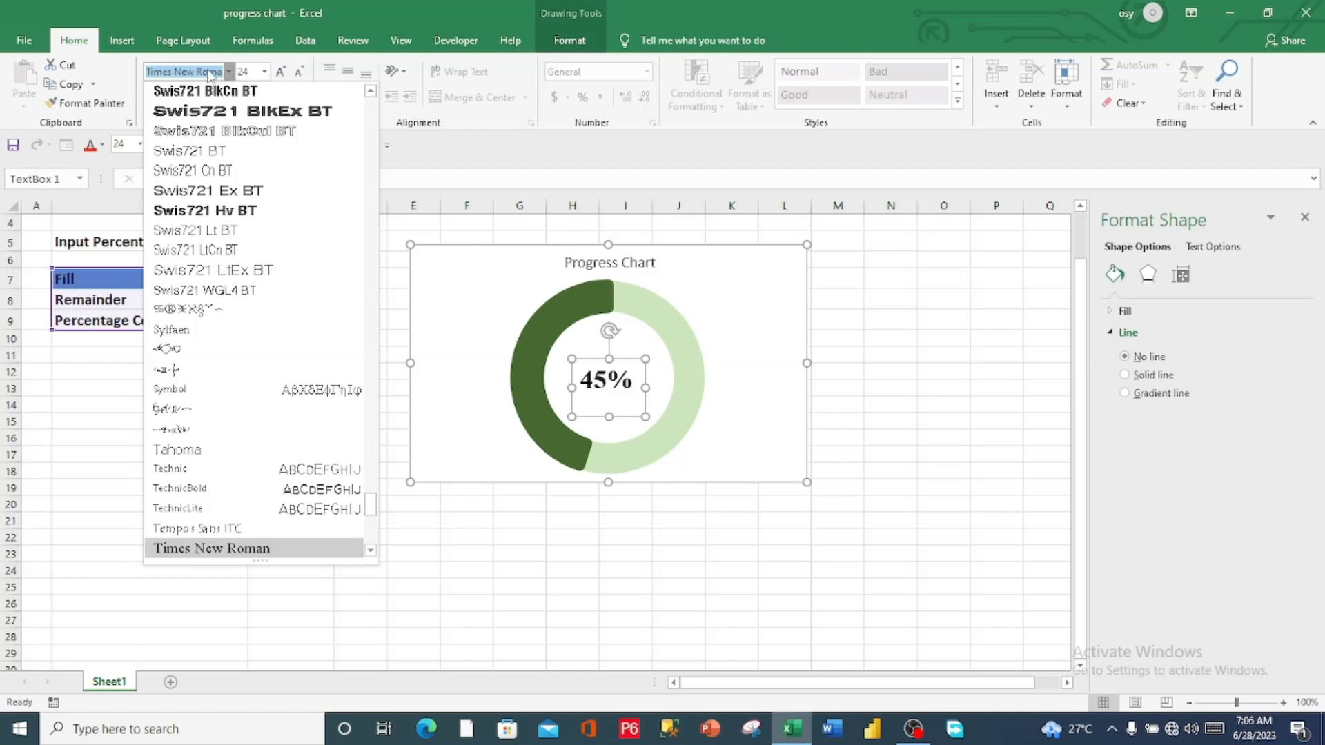
left_click(209, 73)
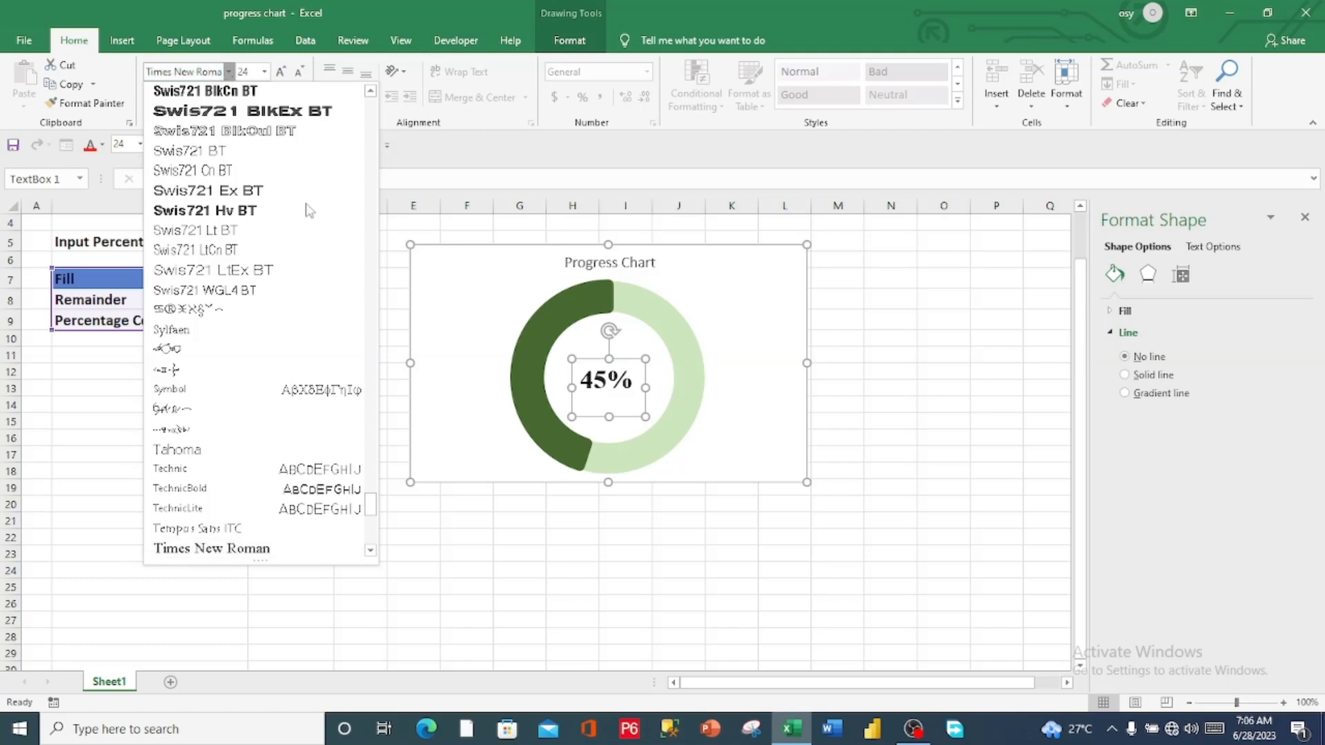
key("Escape")
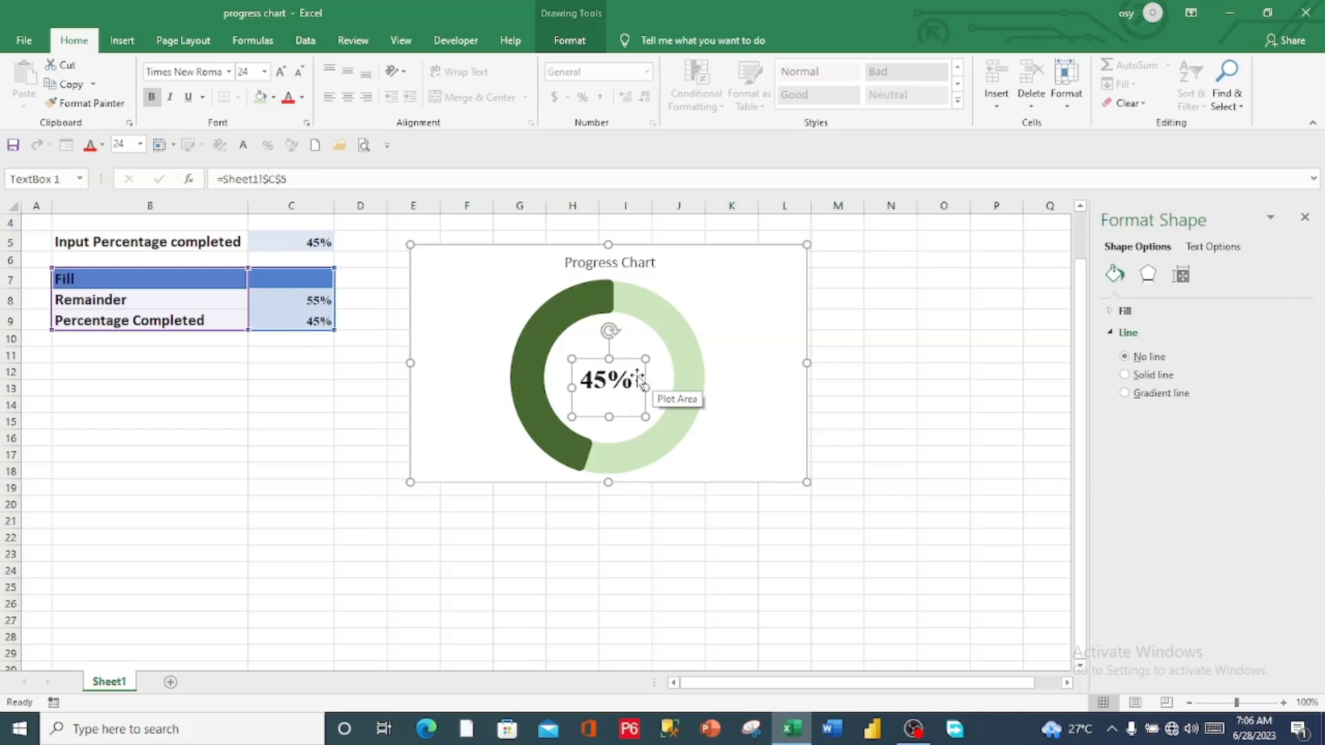
Reposition the percentage label slightly within the doughnut's hole, and move the whole chart a little closer to the data table
left_click_drag(641, 384, 626, 364)
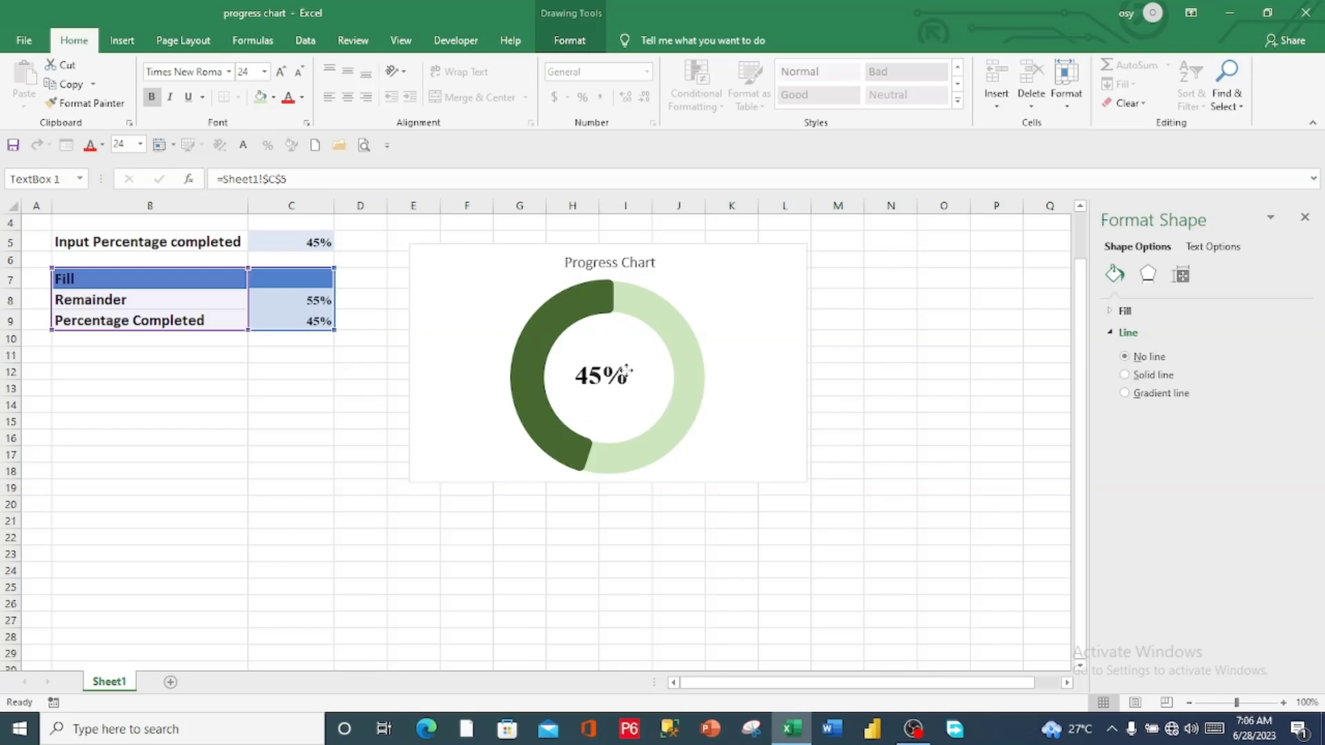
left_click_drag(625, 373, 628, 373)
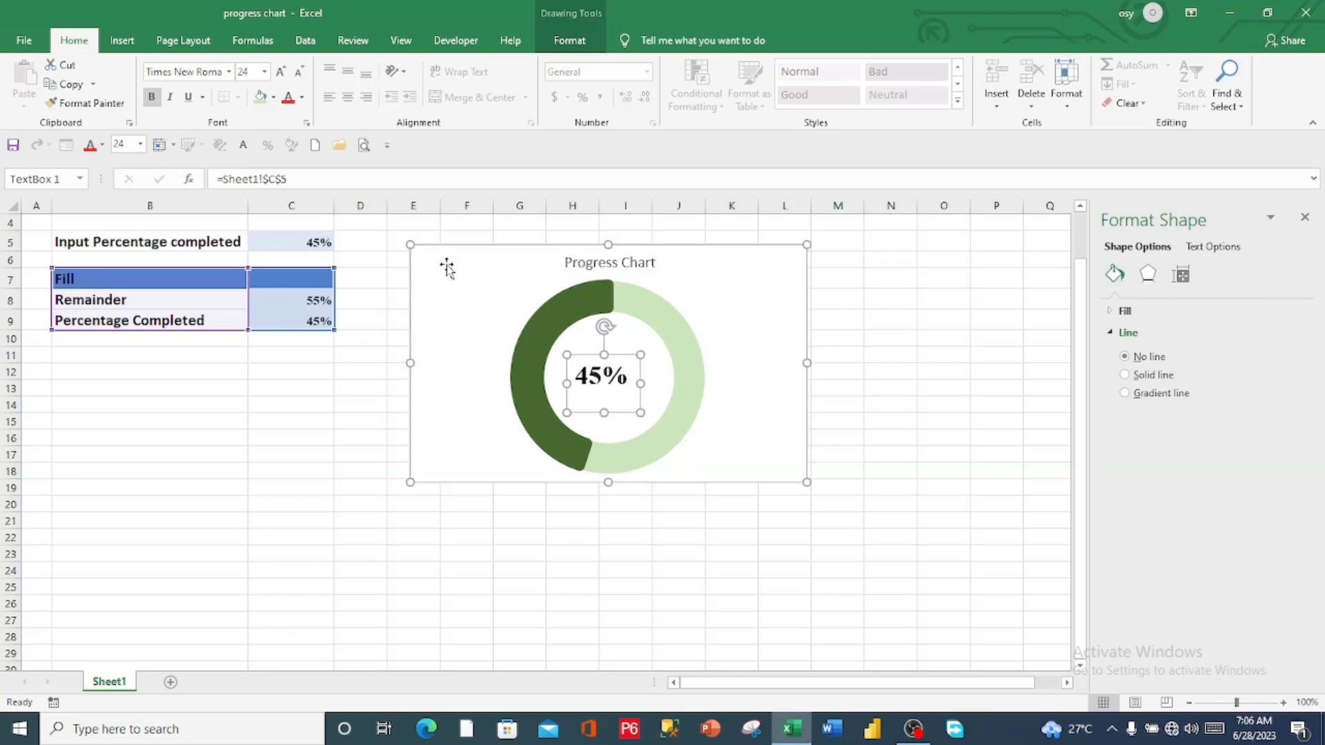
left_click(481, 267)
left_click_drag(481, 267, 411, 269)
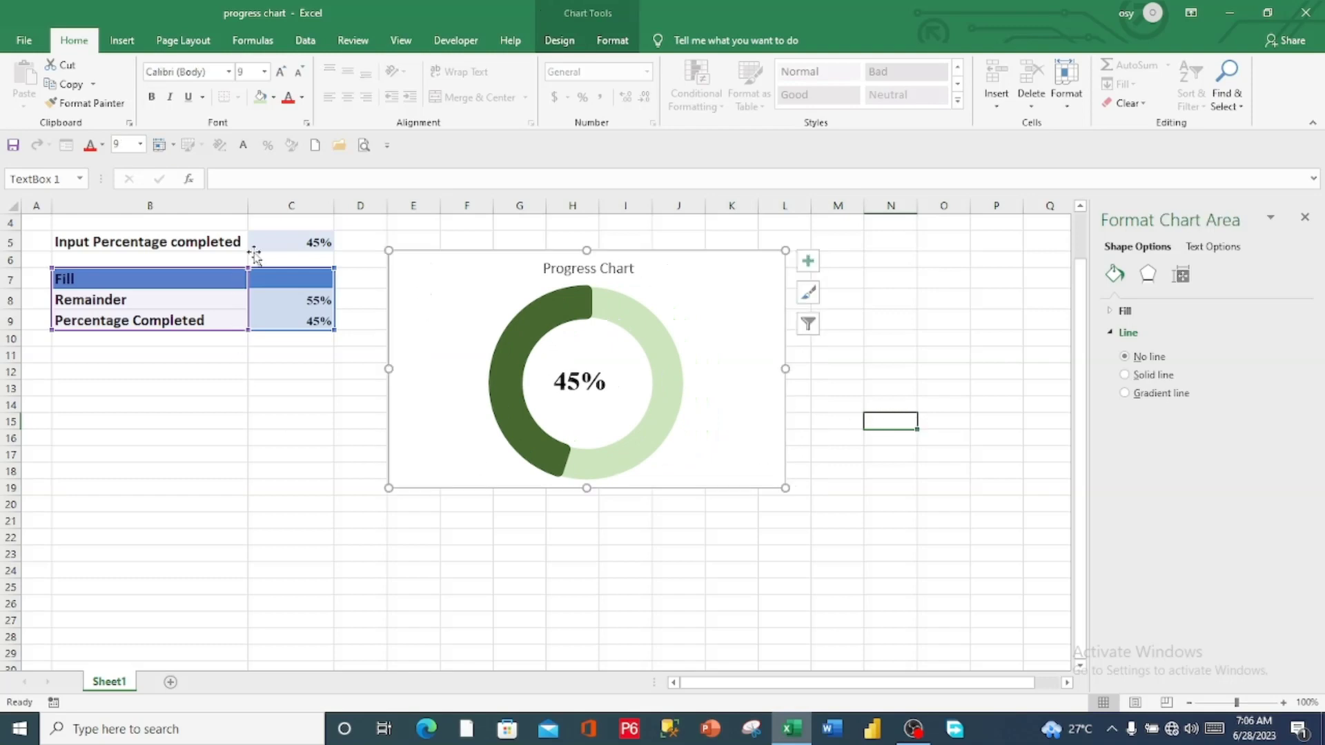
Test the progress chart by setting the input percentage in C5 to 65%
left_click(307, 243)
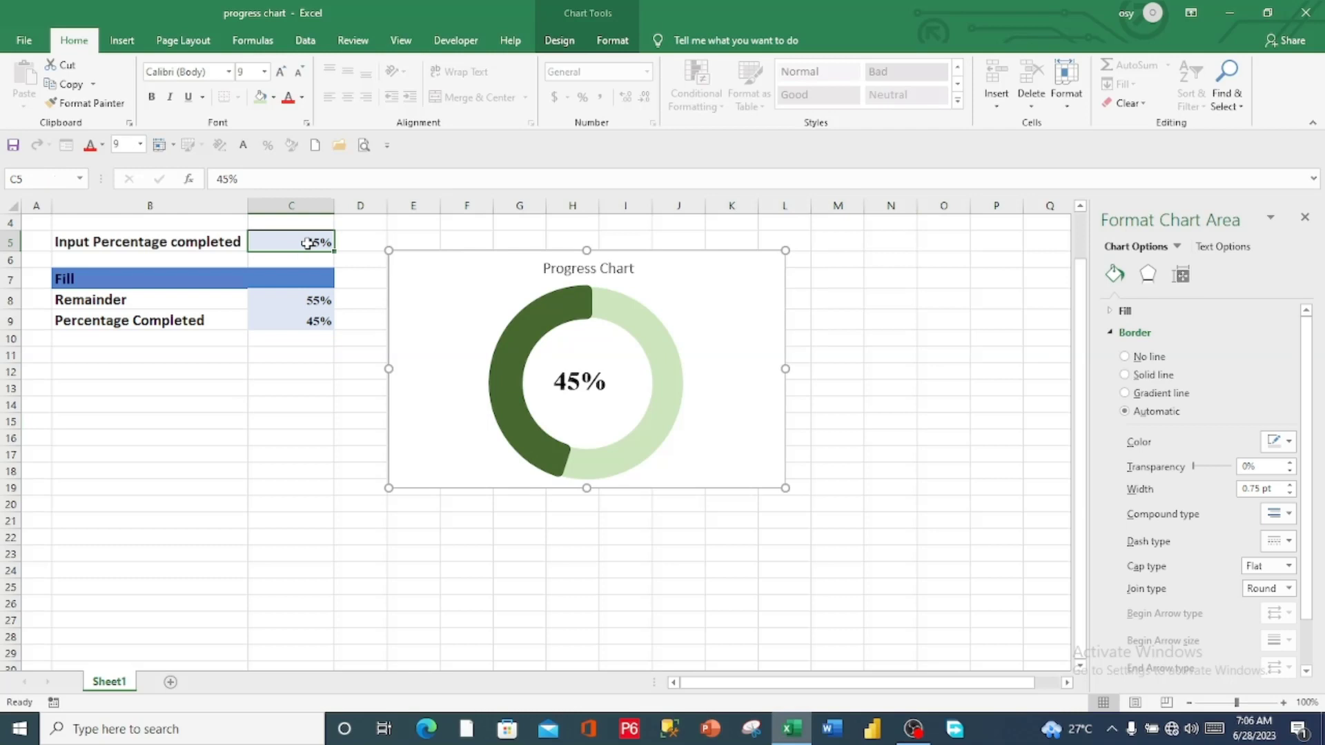
type("45")
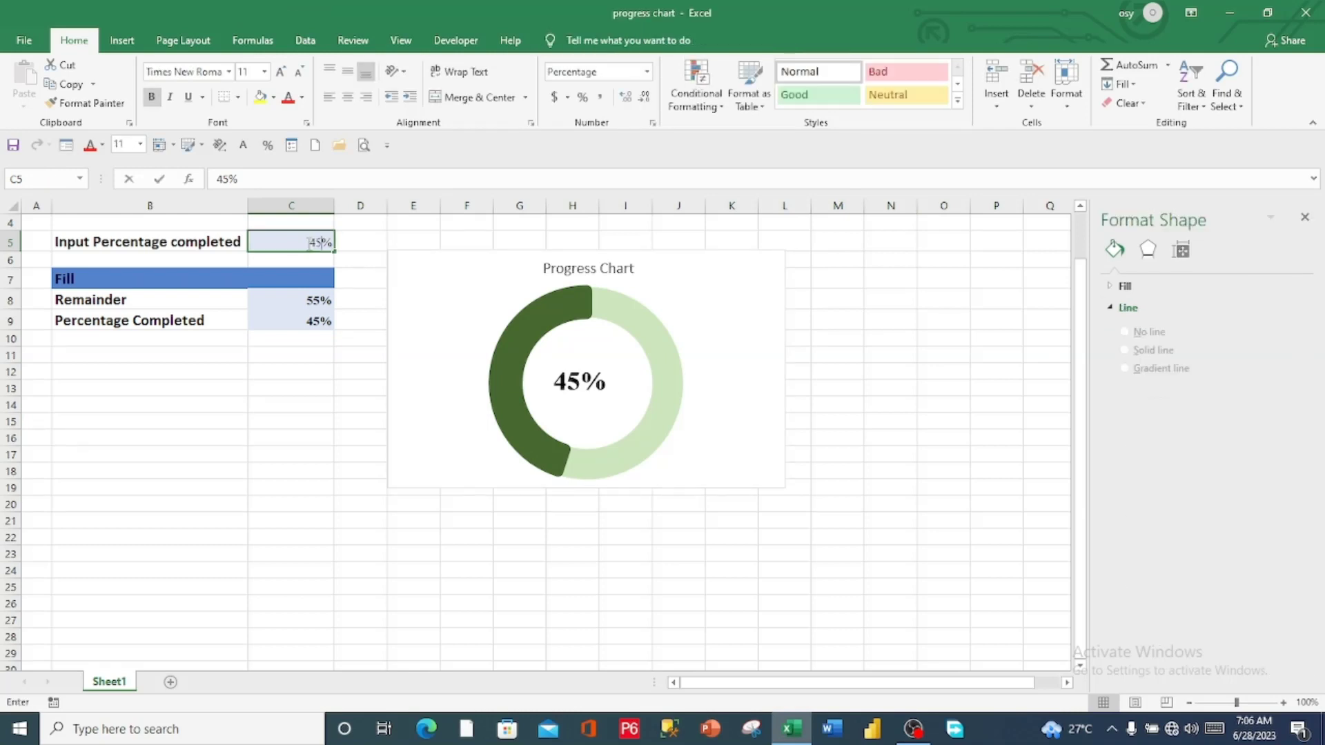
key("BackSpace")
key("BackSpace")
type("65")
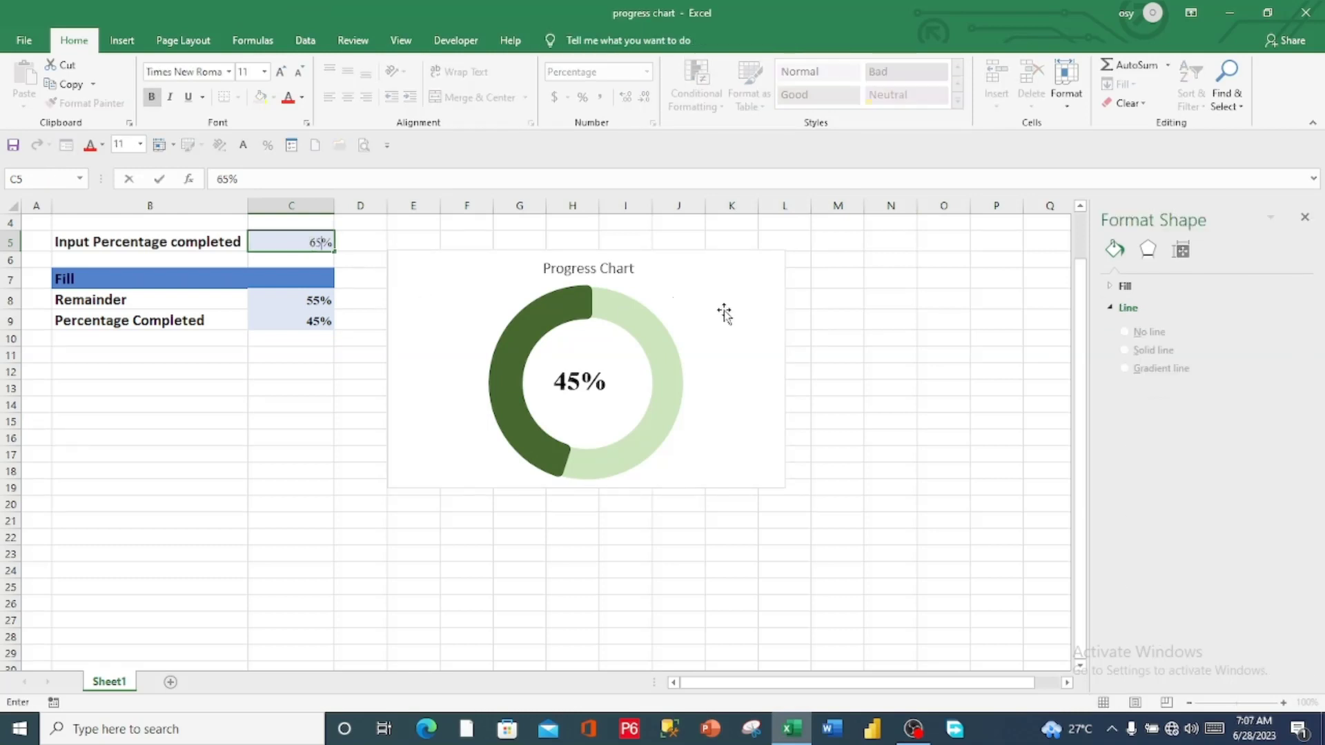
left_click(883, 340)
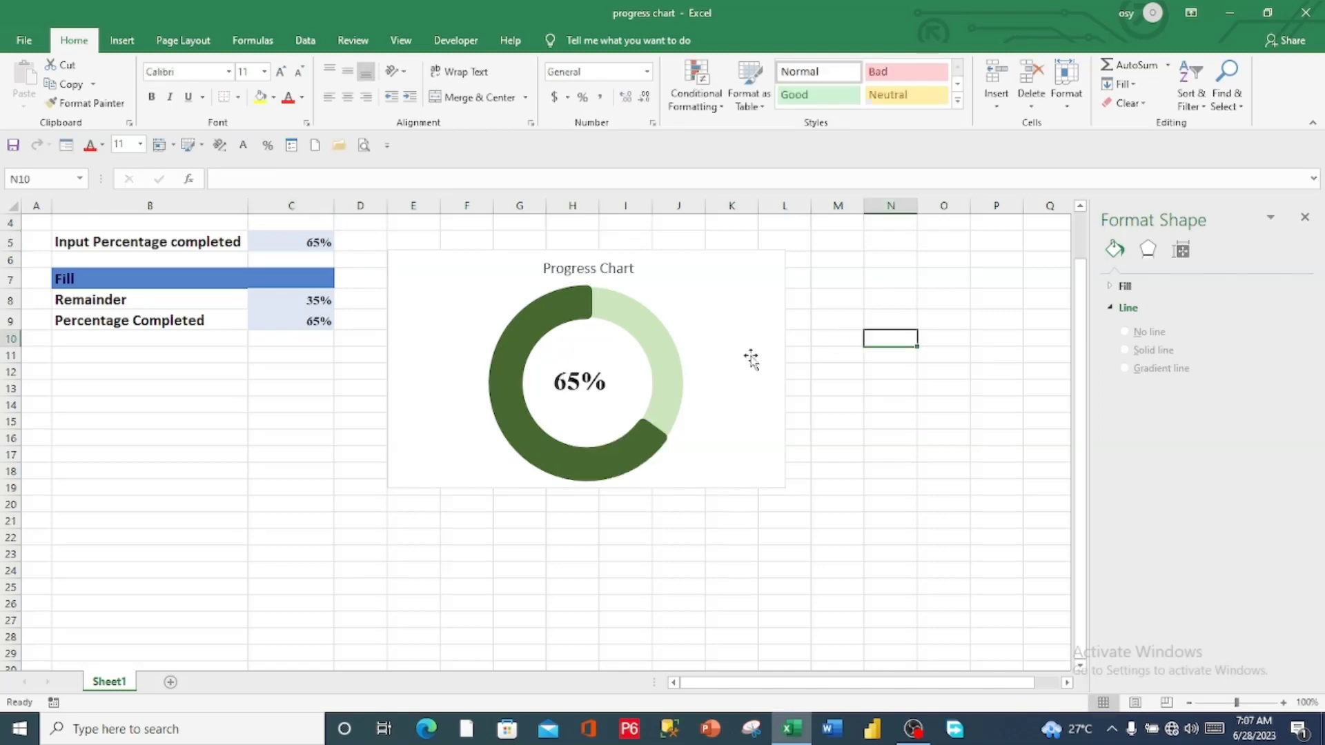
Change the input percentage completed in C5 to 75%
left_click(281, 242)
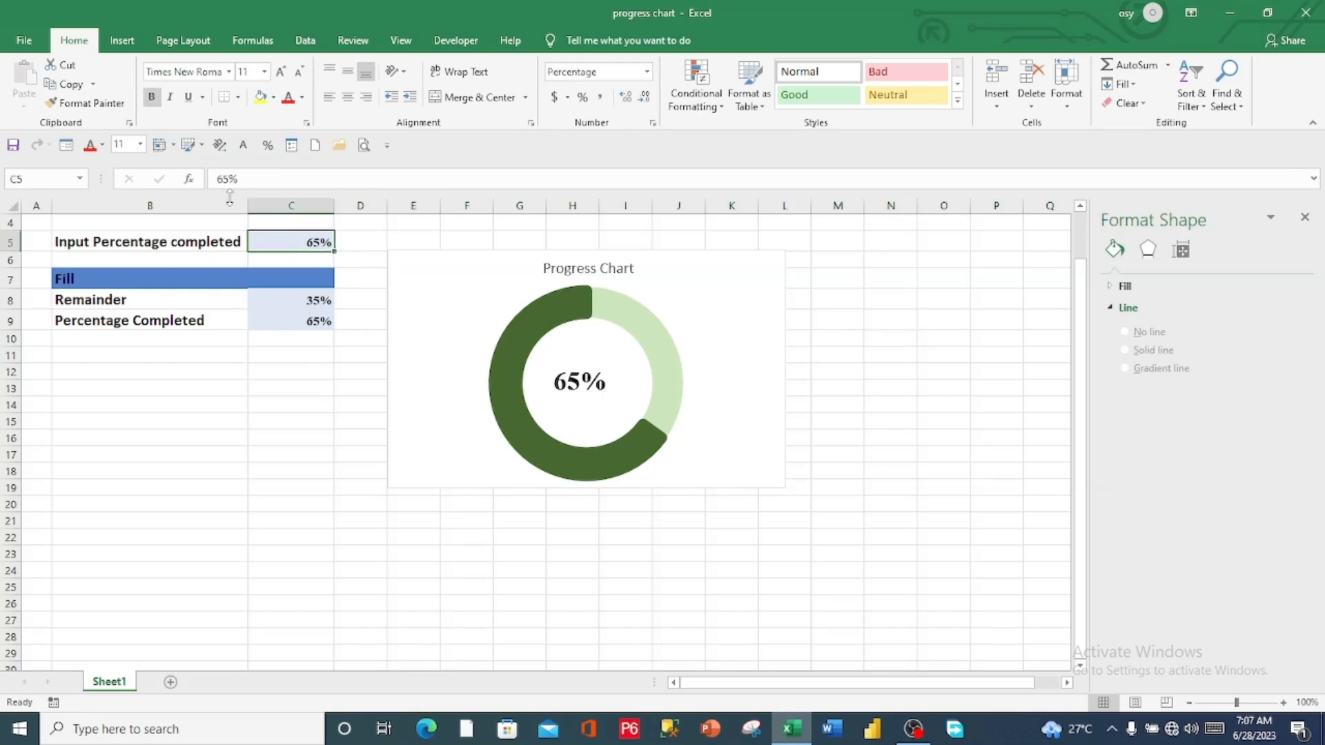
left_click_drag(228, 179, 214, 180)
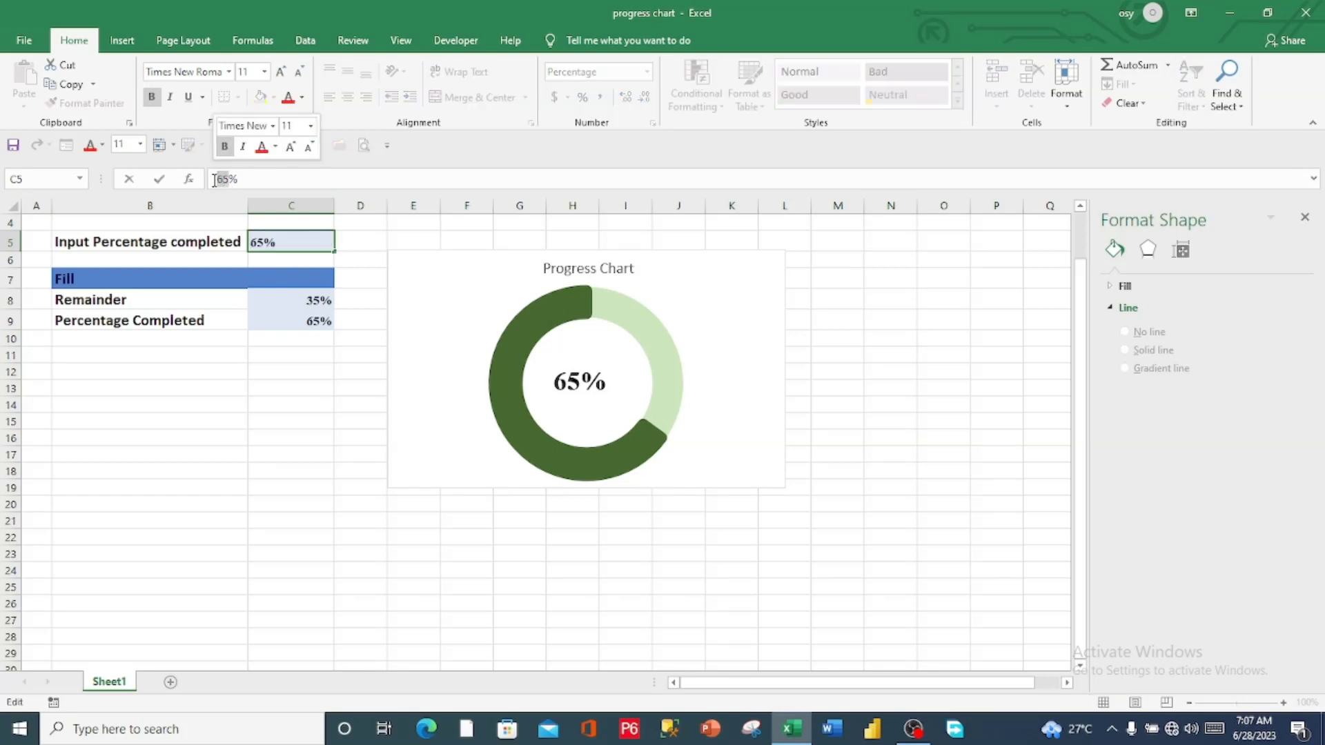
type("75")
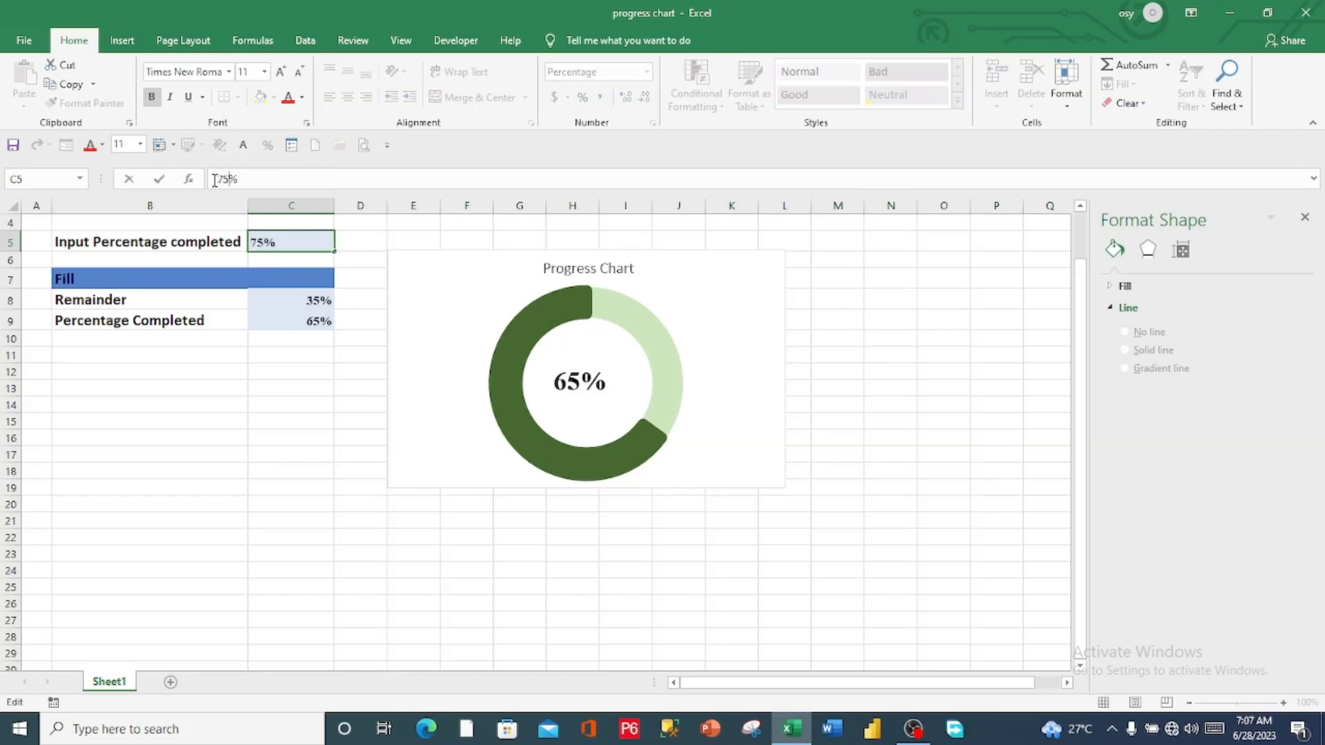
left_click(890, 375)
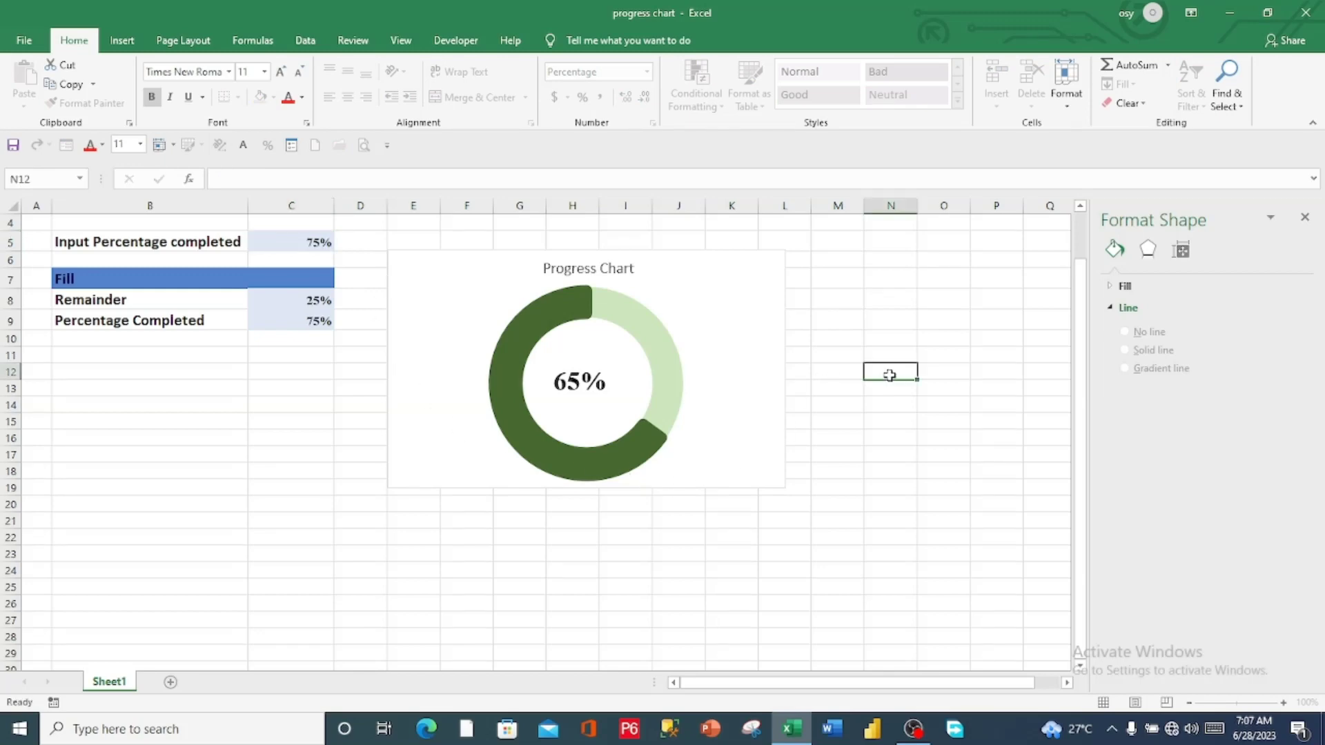